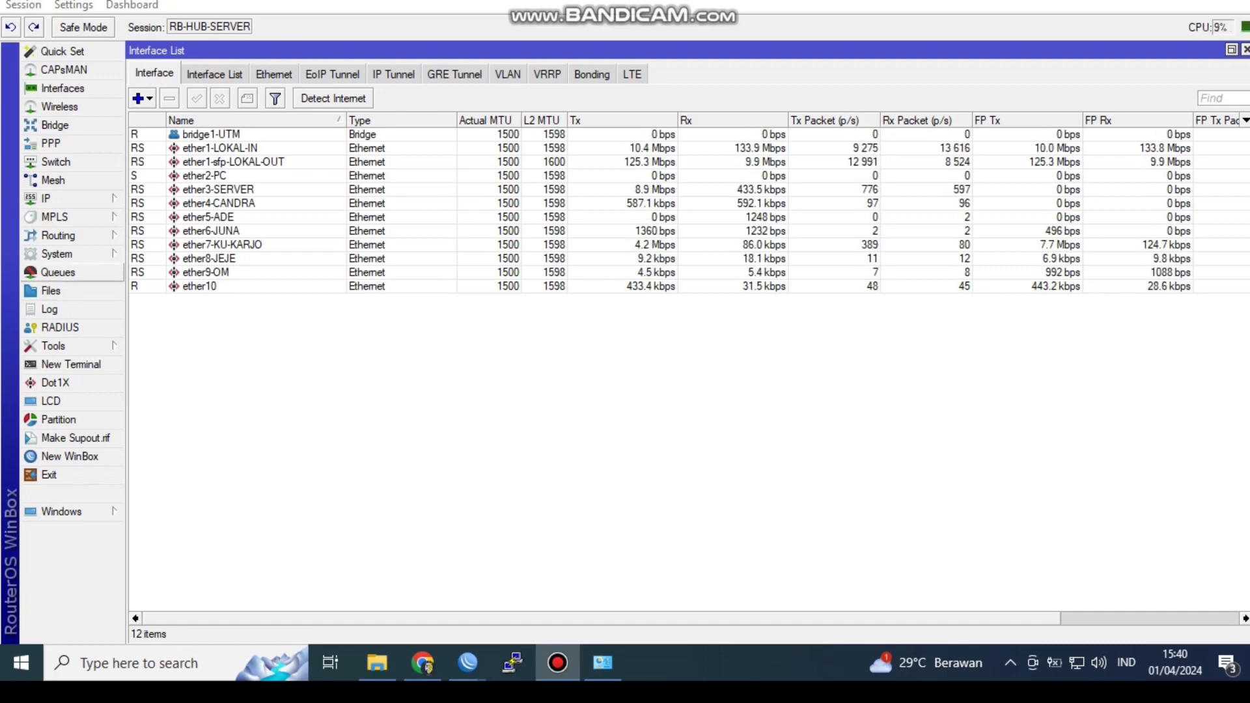
Step: Open the router's IP address list and widen its Address column to read the entries in full
click(59, 199)
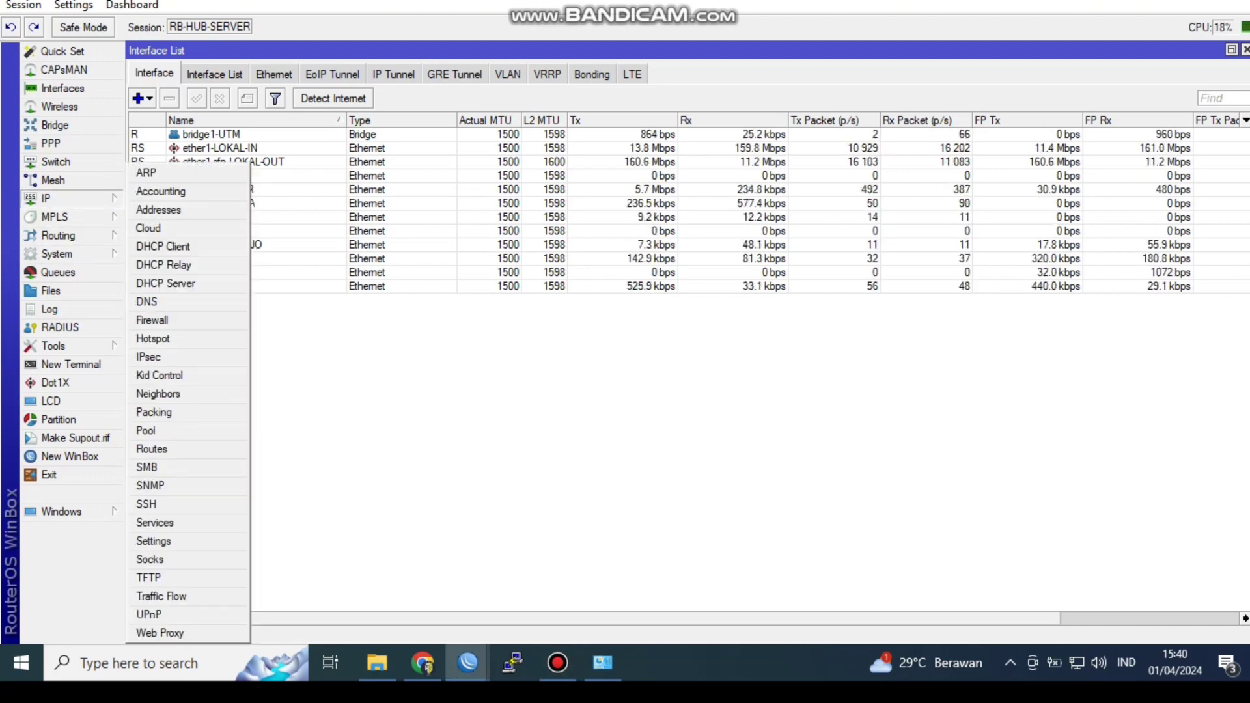
click(158, 209)
drag(391, 334, 486, 269)
drag(471, 313, 506, 313)
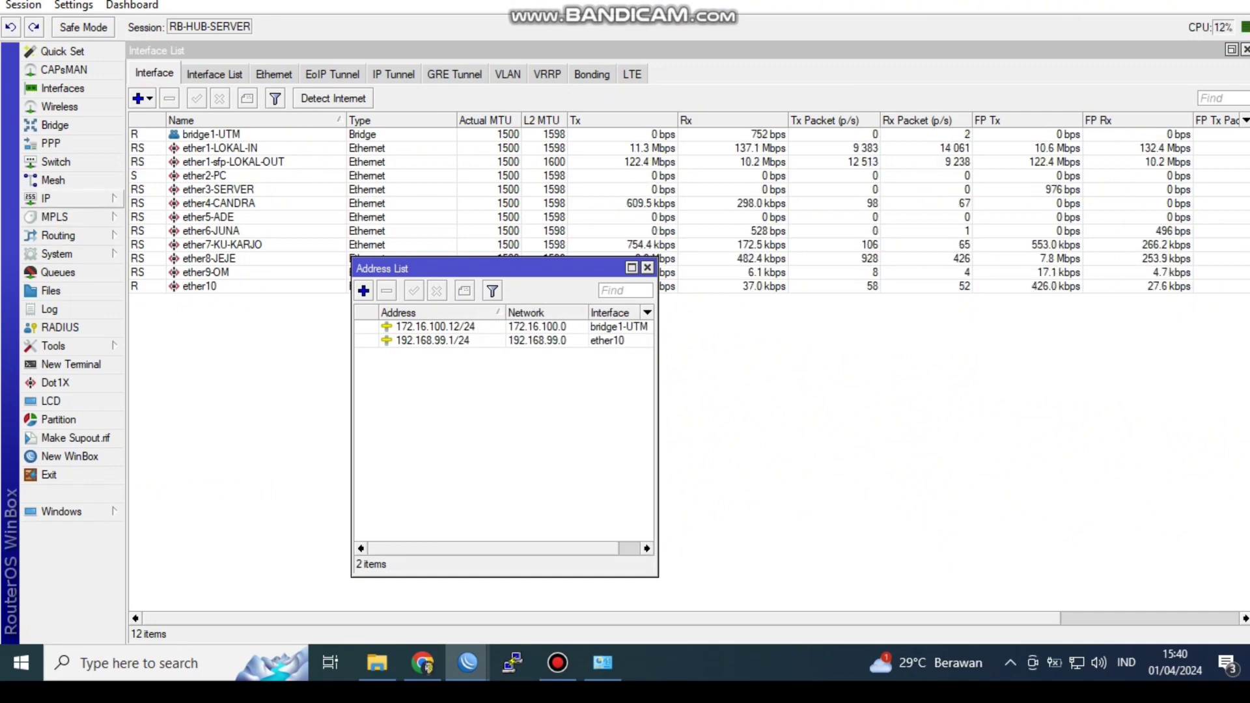
Step: Open the ARP list and bring up the details of the entry on interface ether10
click(46, 198)
click(146, 172)
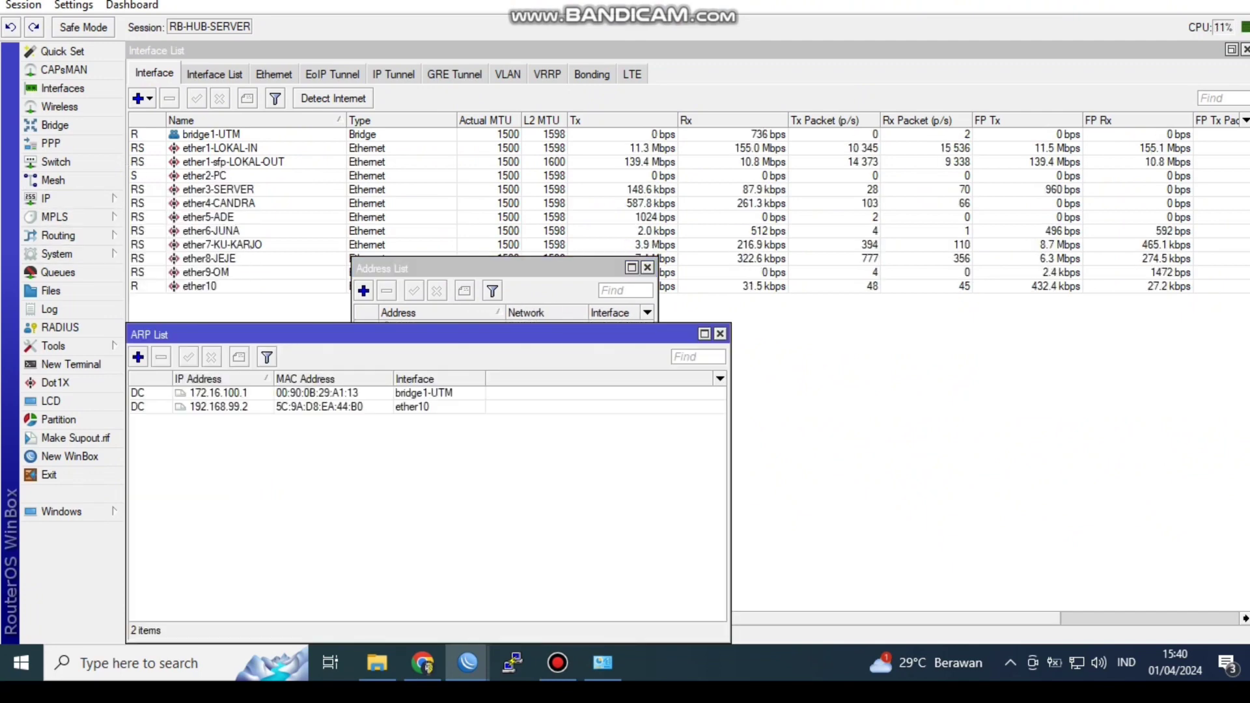
drag(260, 334, 623, 250)
double_click(586, 323)
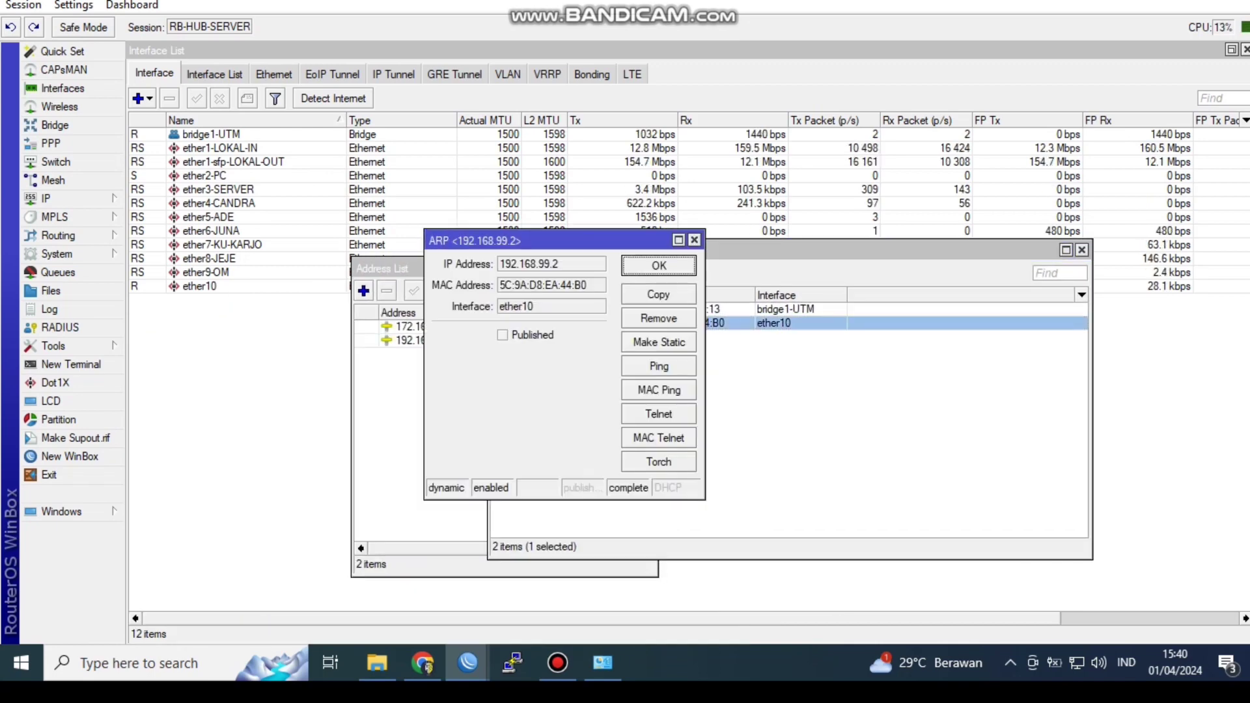
Step: Start a new simple queue and name it "0.UPTO 10 MBPS"
click(58, 273)
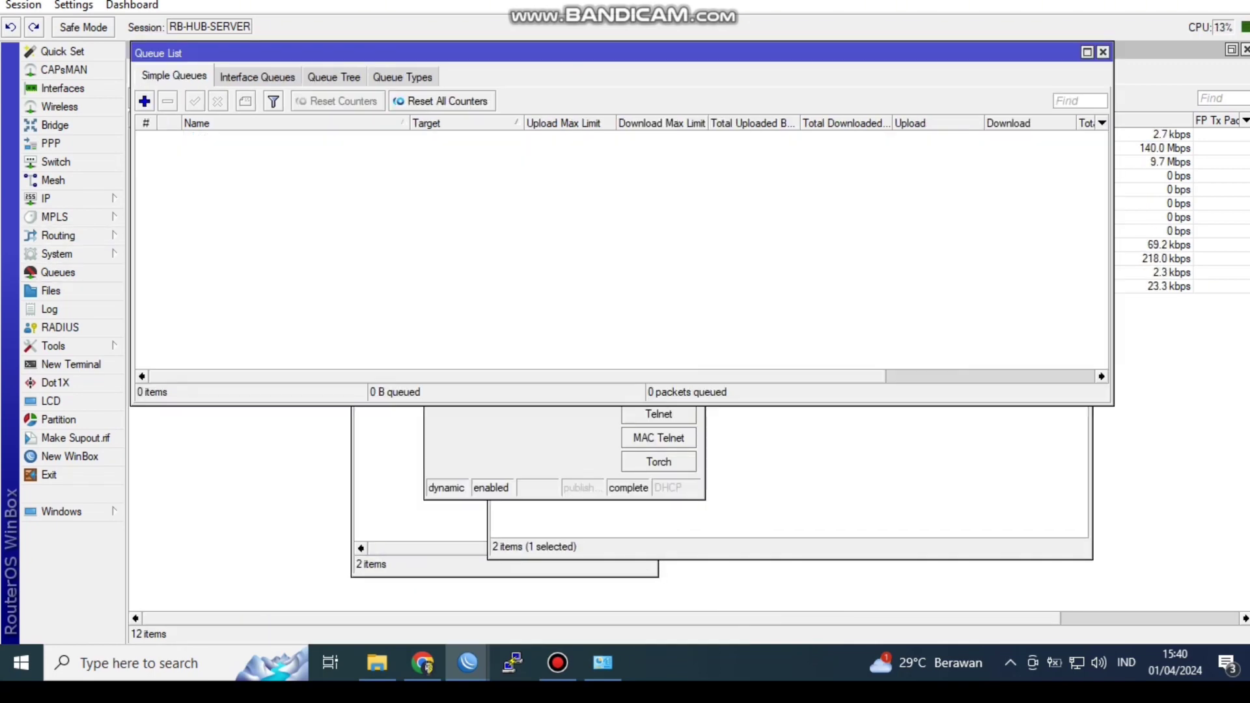
click(144, 101)
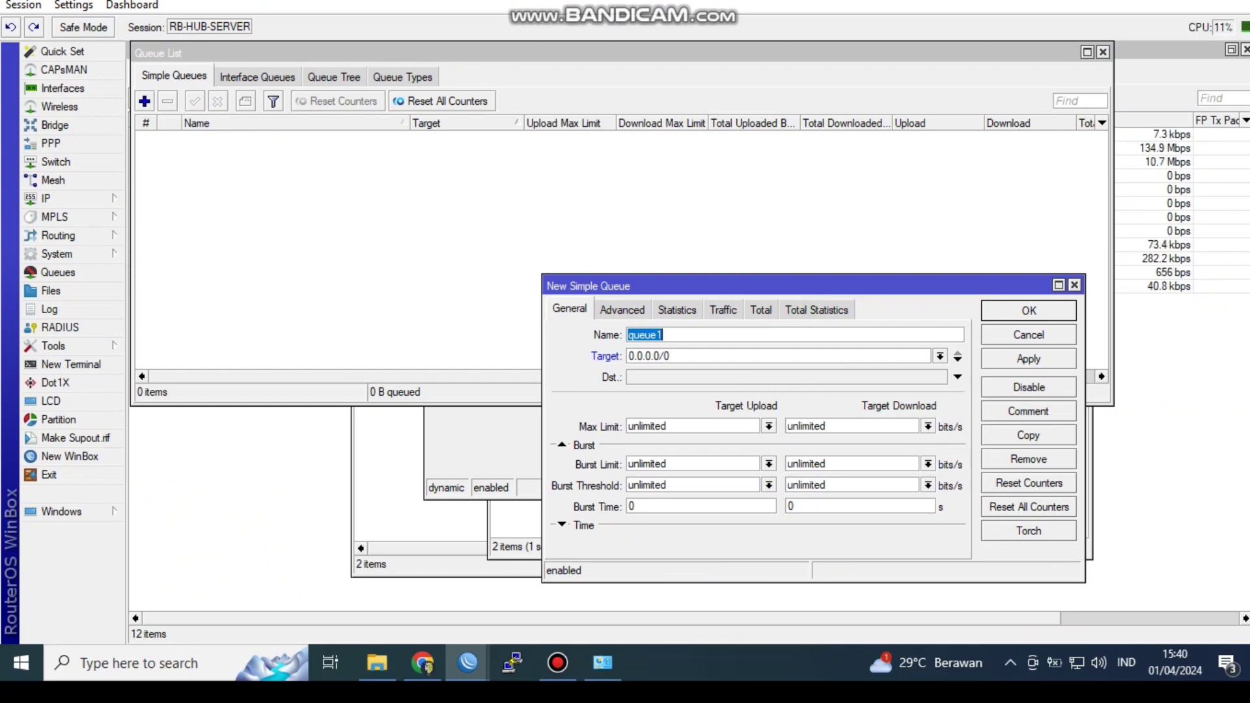
text(0.)
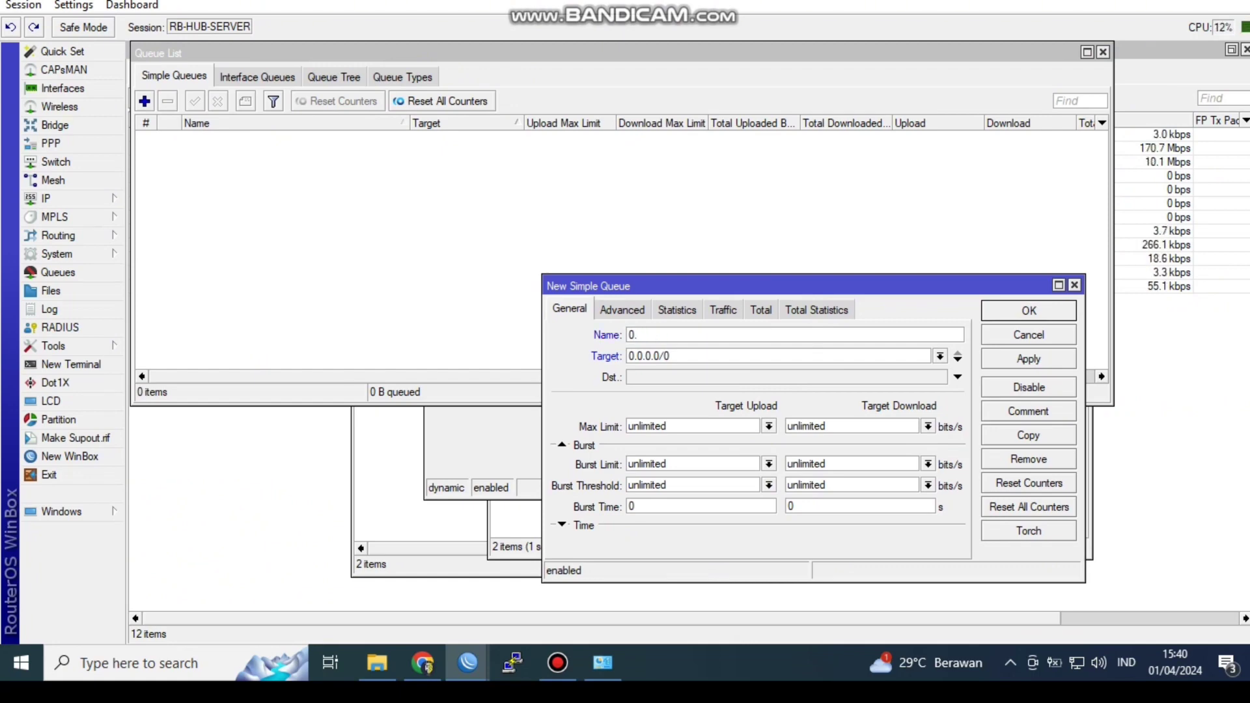
text(UPTO )
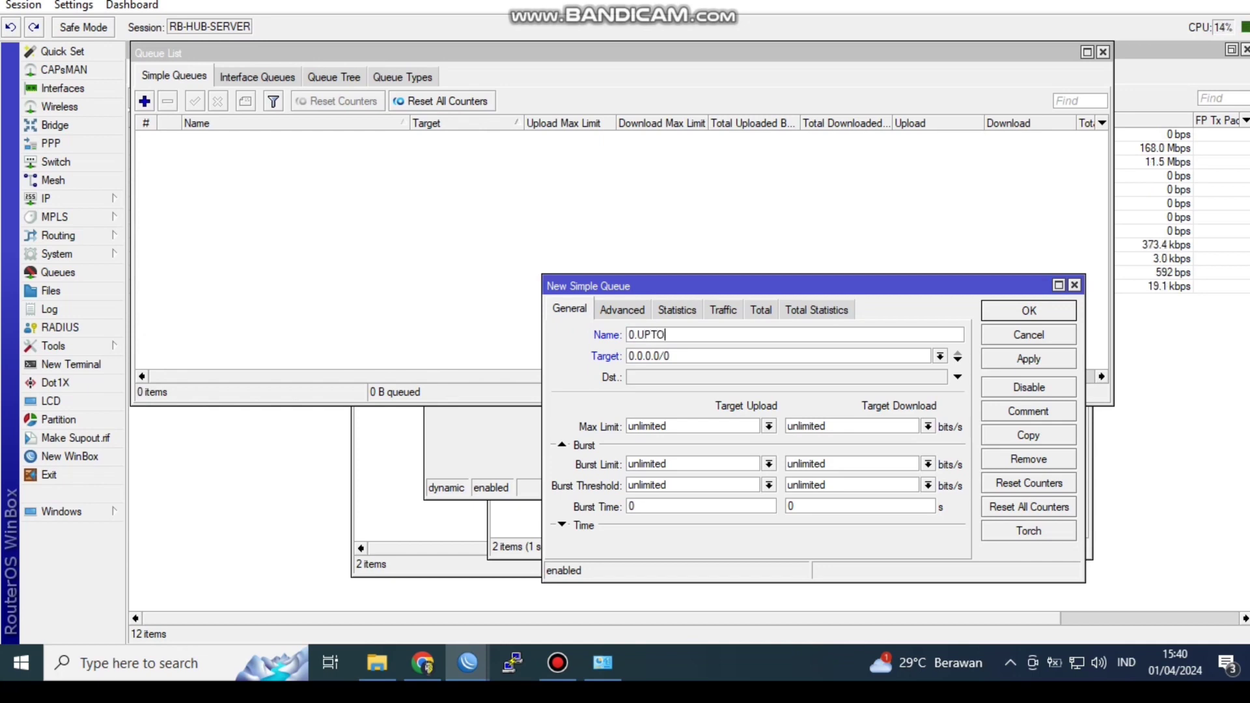
text(10 MB)
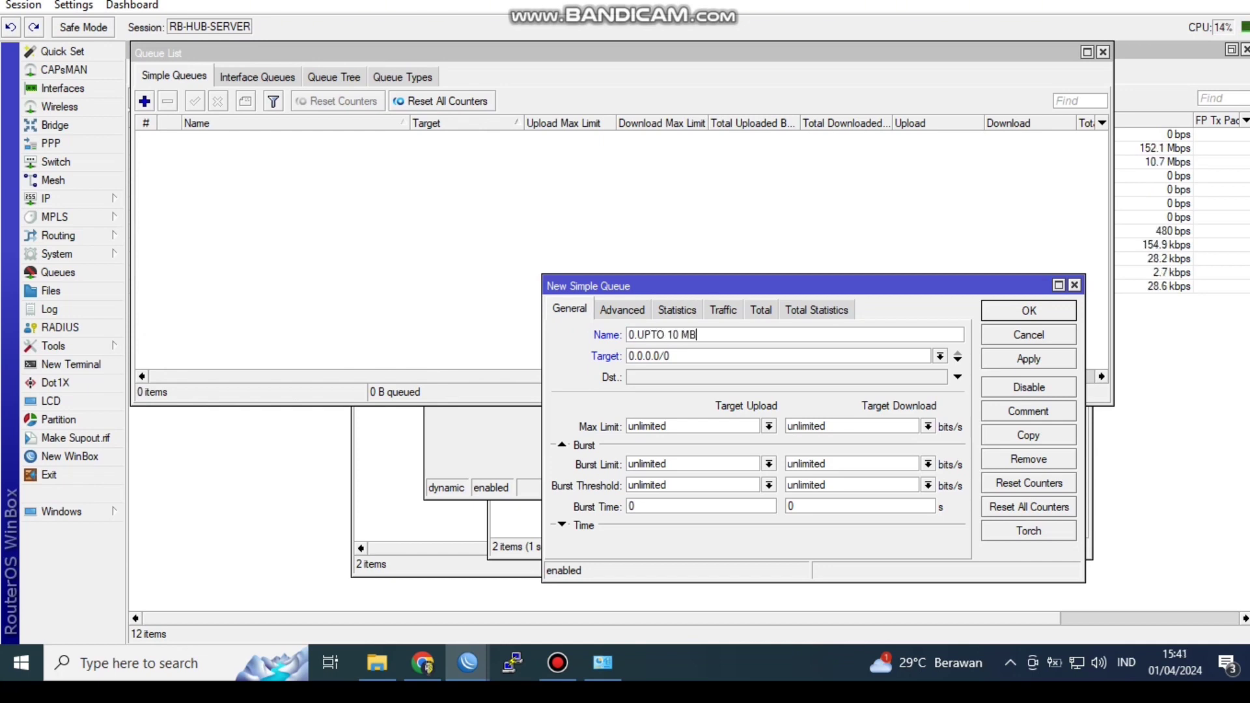
text(PS)
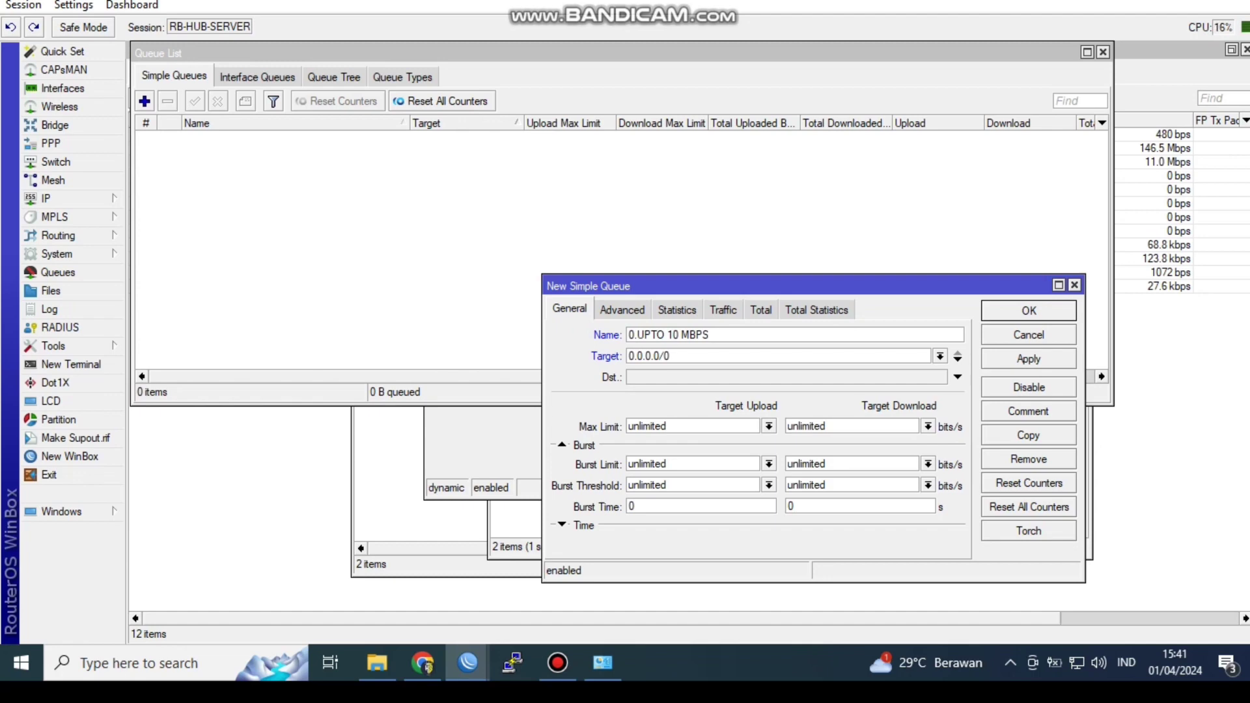
key(Tab)
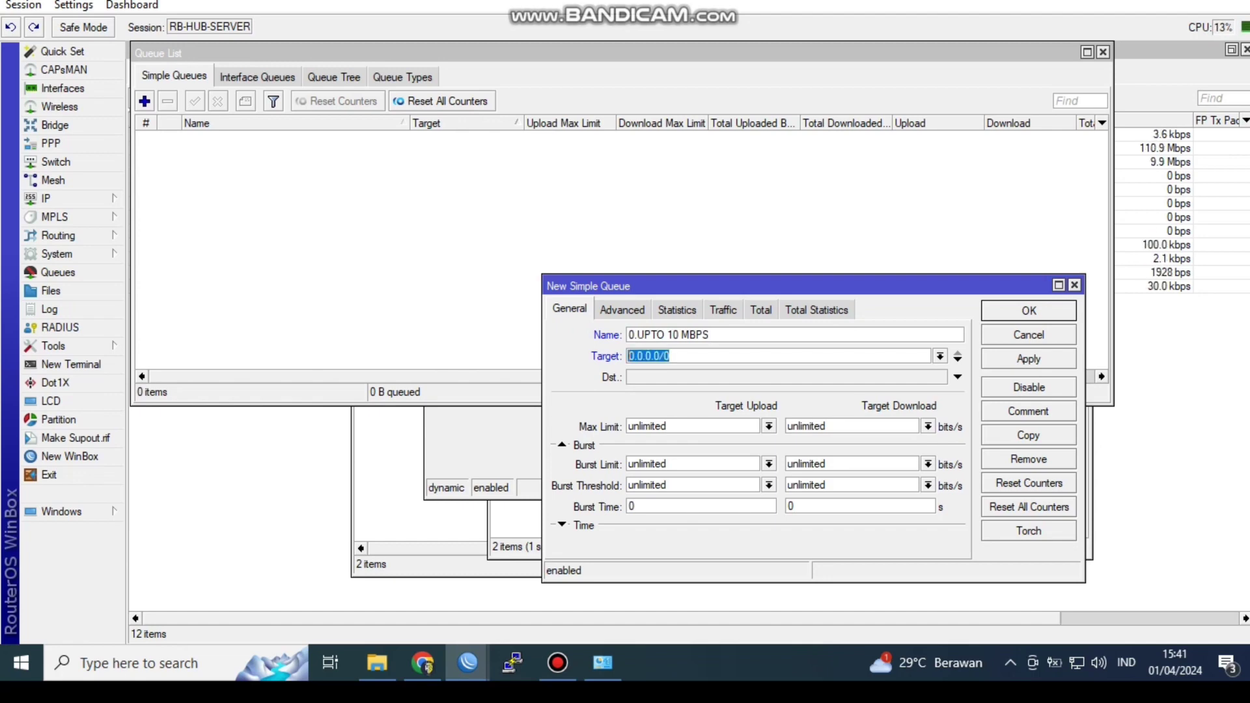
Step: Set the new queue's target to 192.168.99.0/24 and save the queue
text(192)
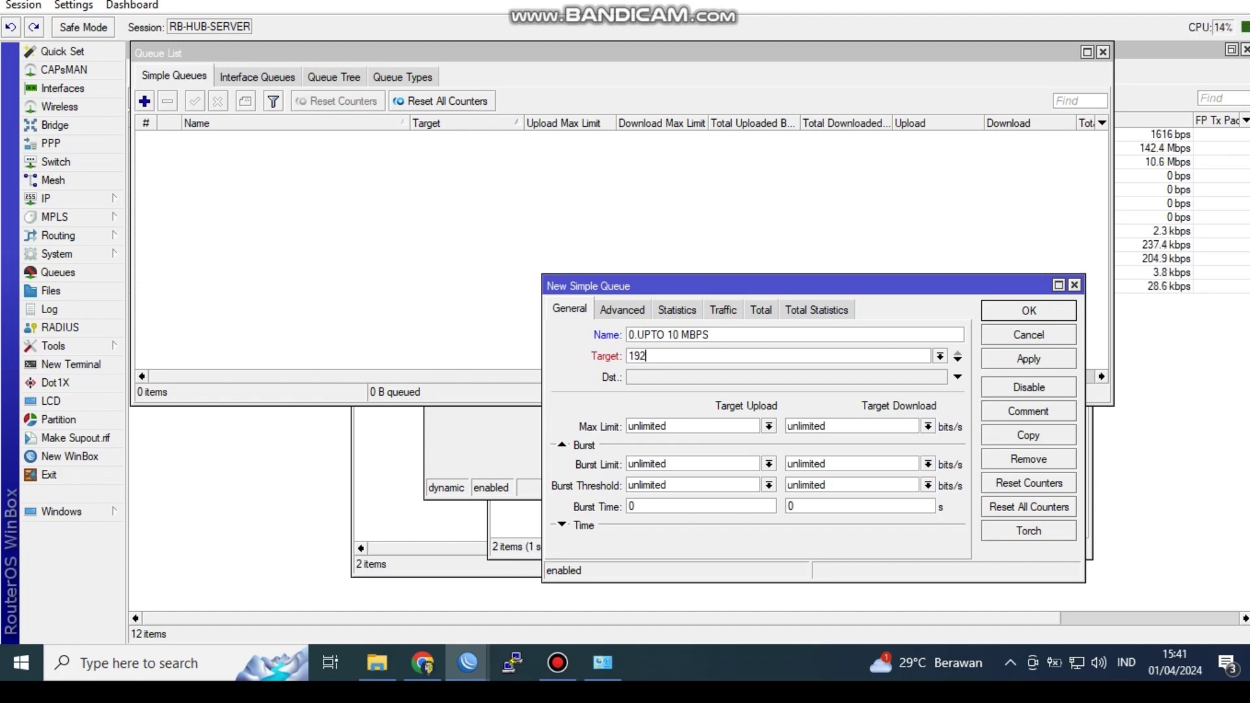
text(.168)
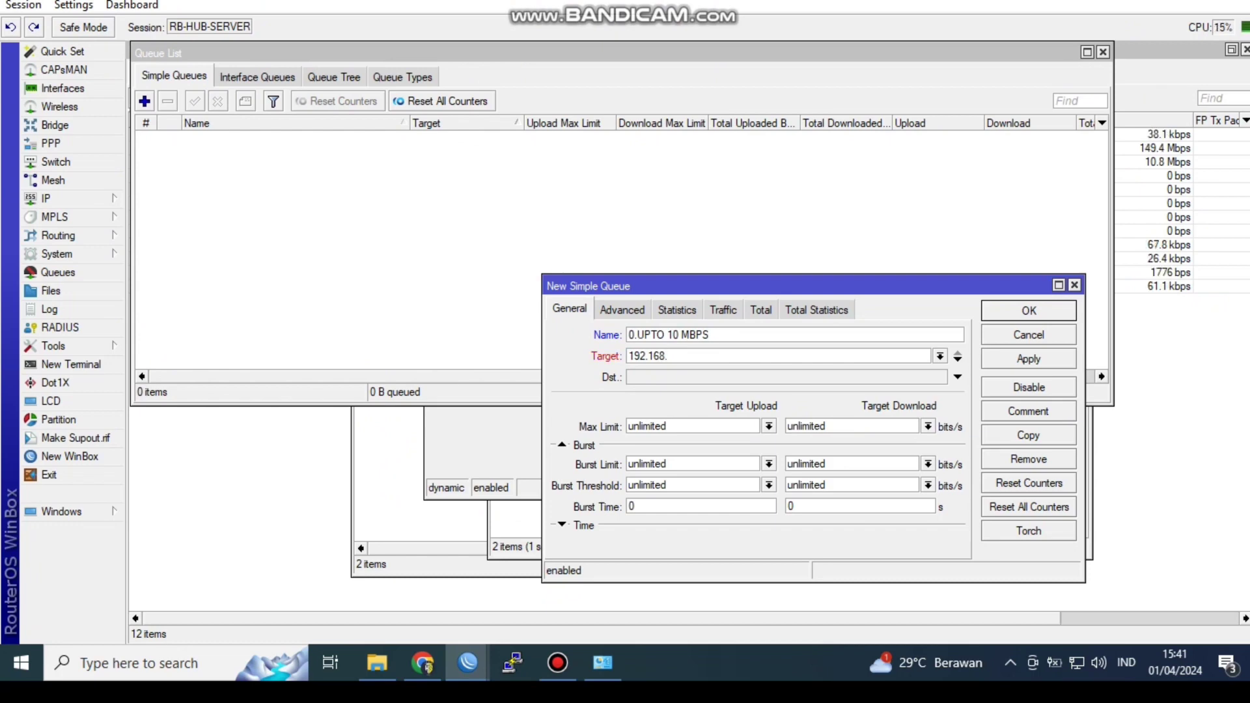
text(.0.)
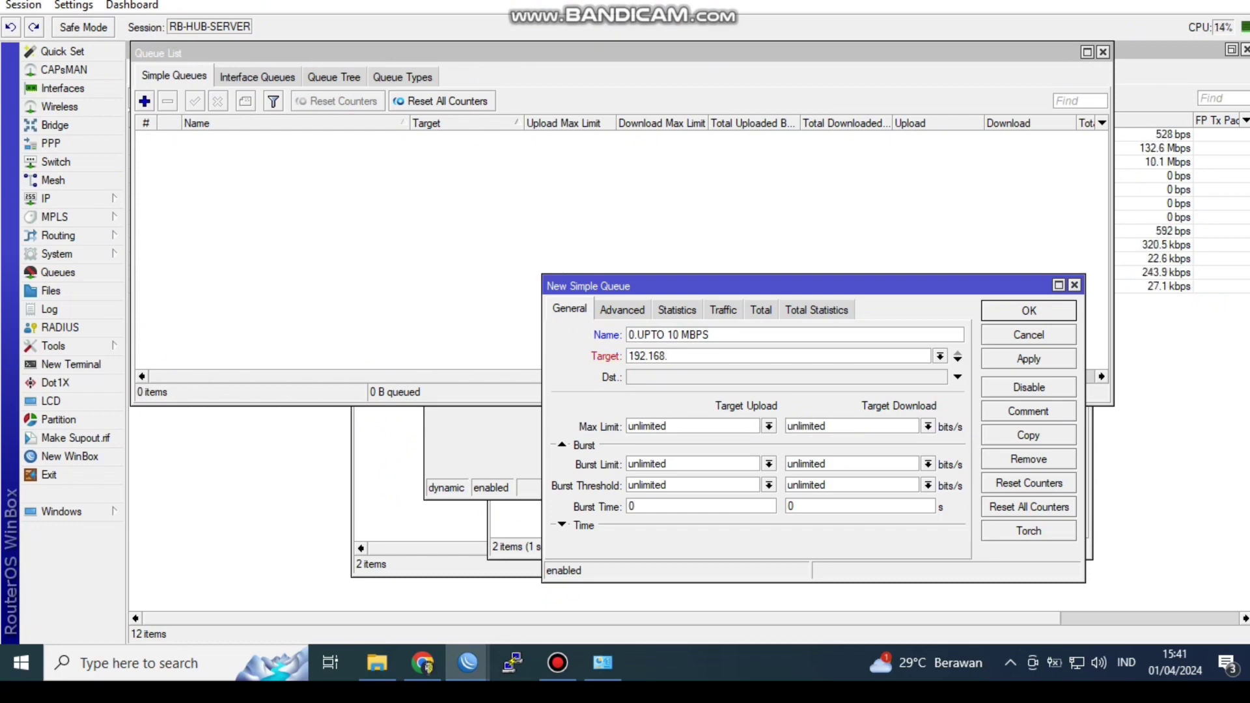
text(99.0/24)
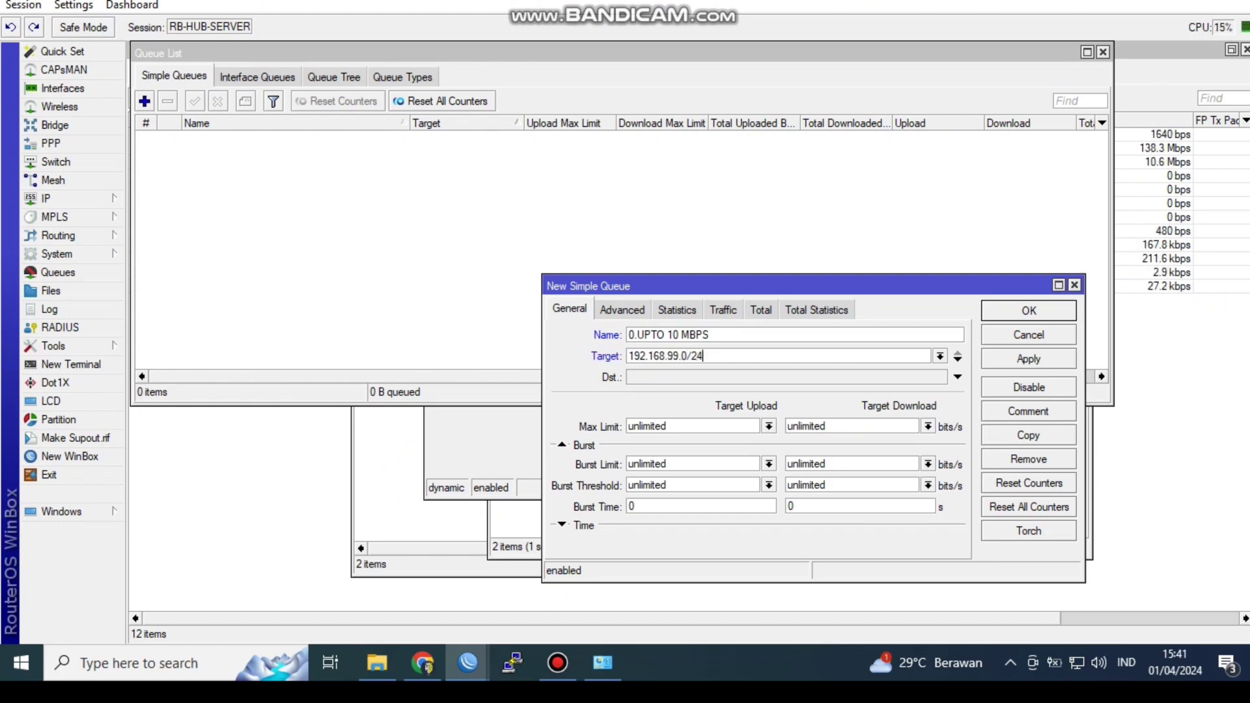
key(Return)
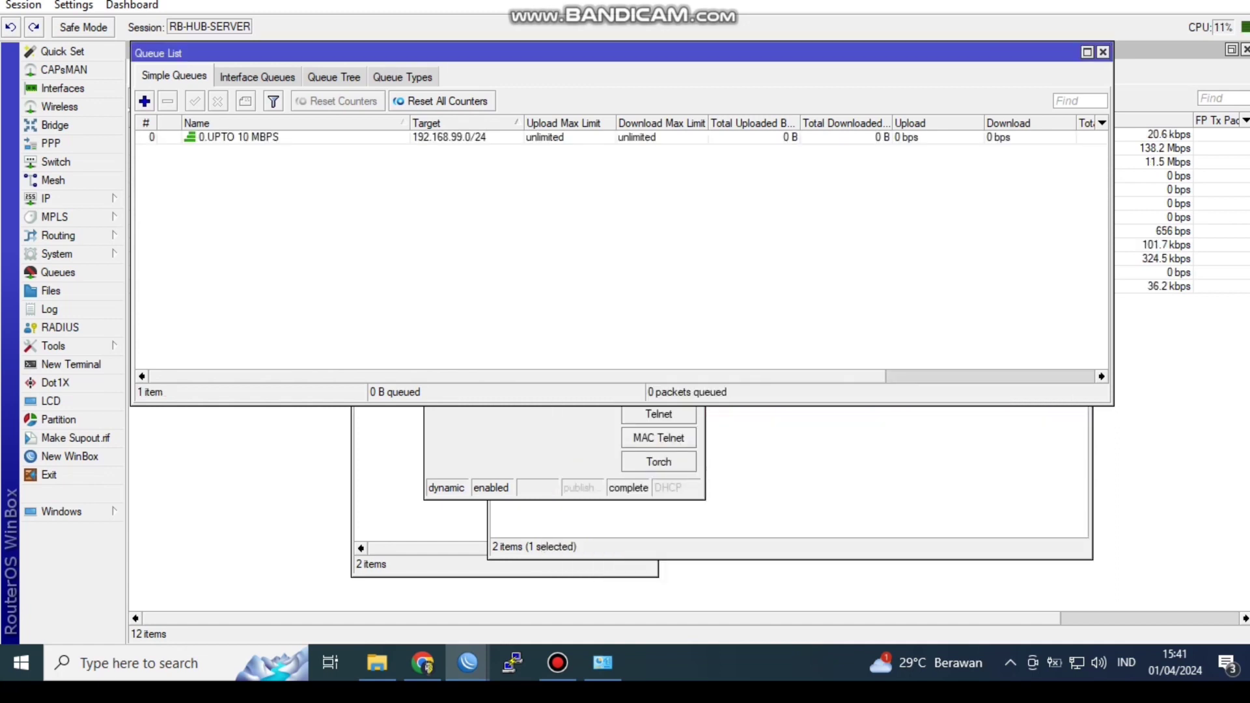
Step: Copy the IP address from the open ARP entry for the ether10 client
click(529, 449)
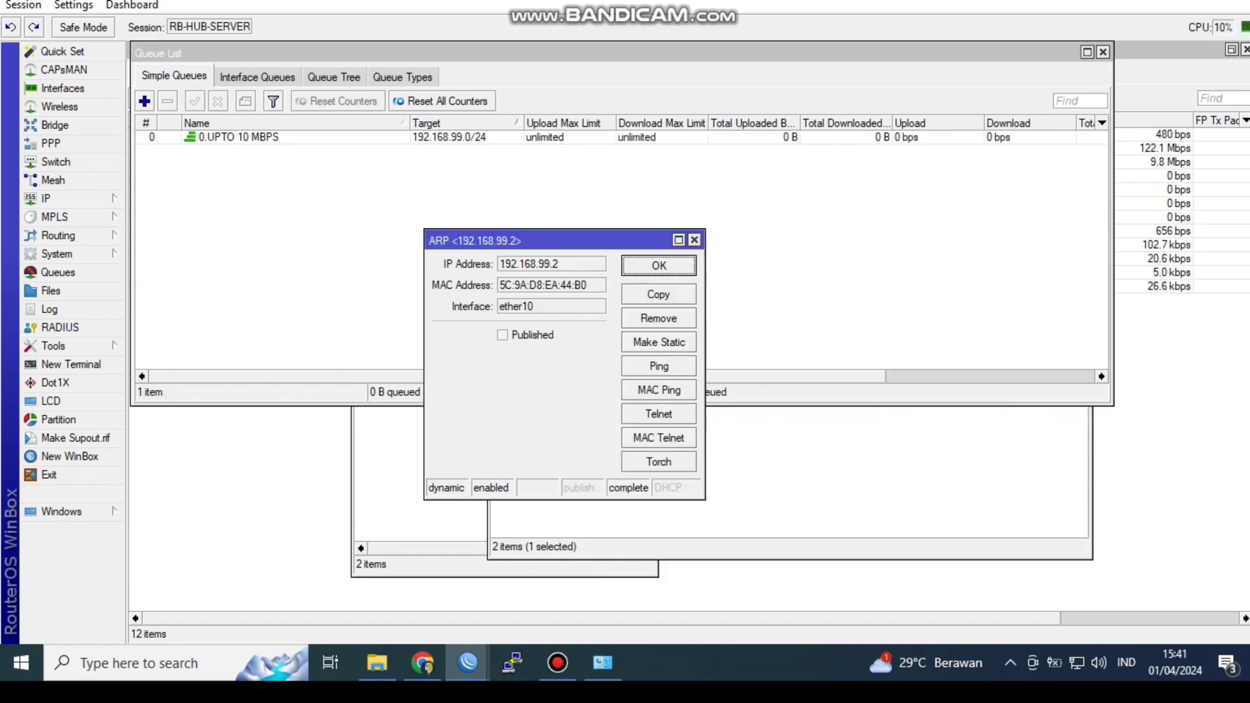
double_click(530, 265)
right_click(530, 265)
click(573, 276)
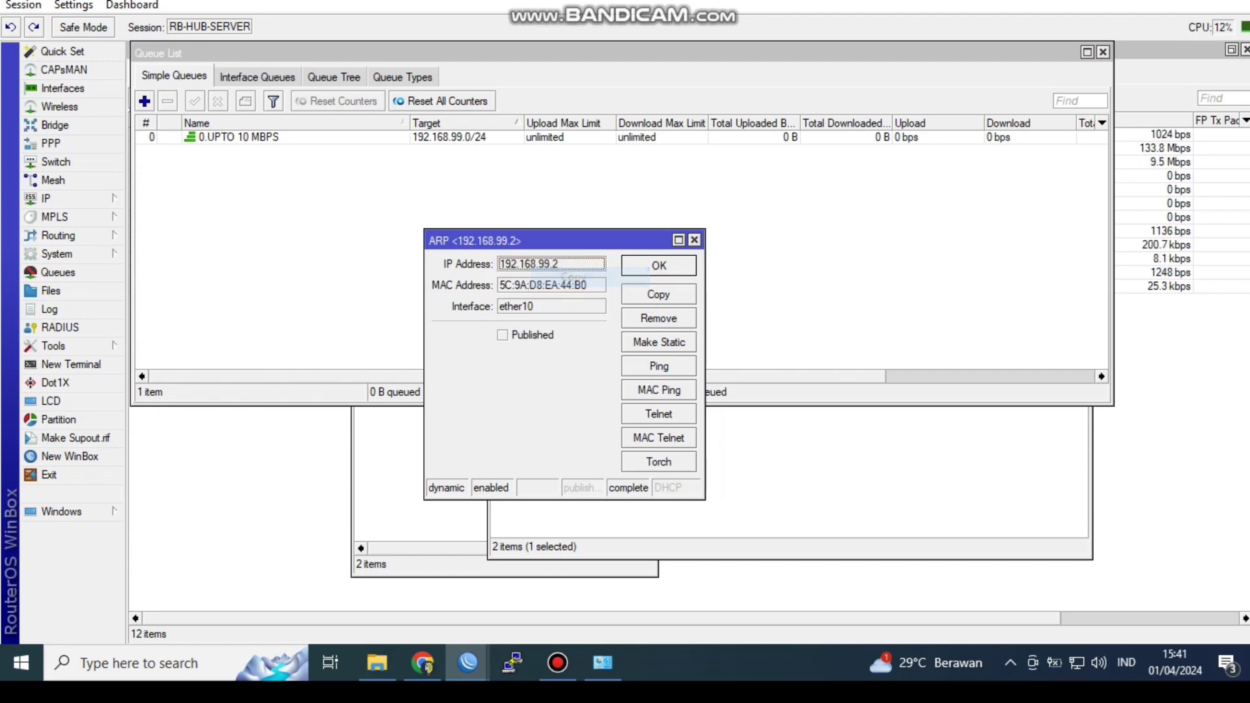
right_click(557, 263)
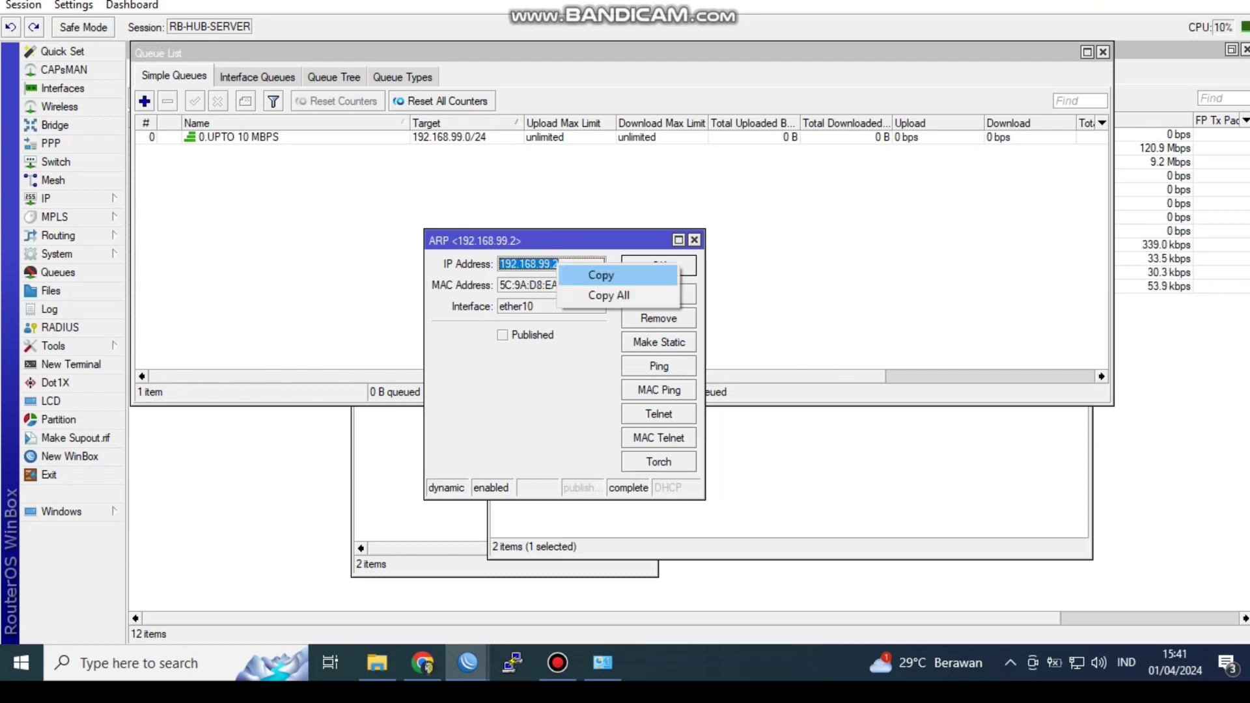
click(586, 276)
Step: Create a second simple queue with the copied address 192.168.99.2 as its target and the name PC1
click(145, 101)
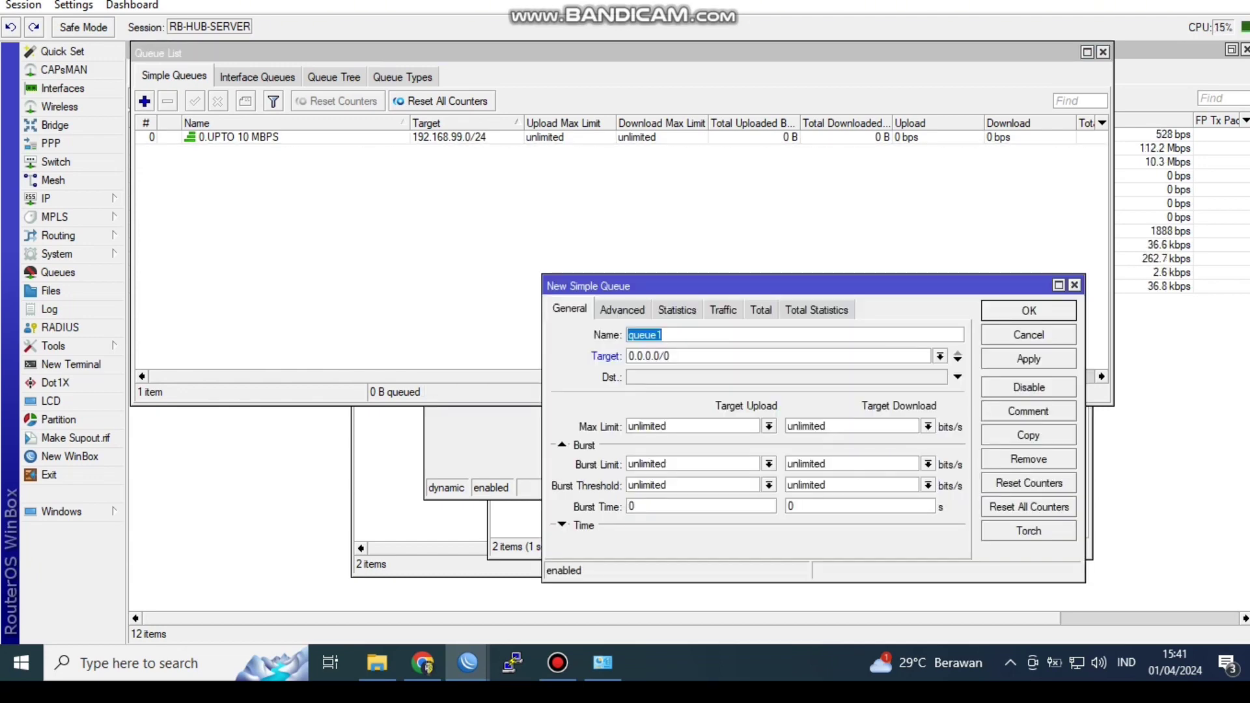
drag(671, 356, 628, 356)
right_click(651, 364)
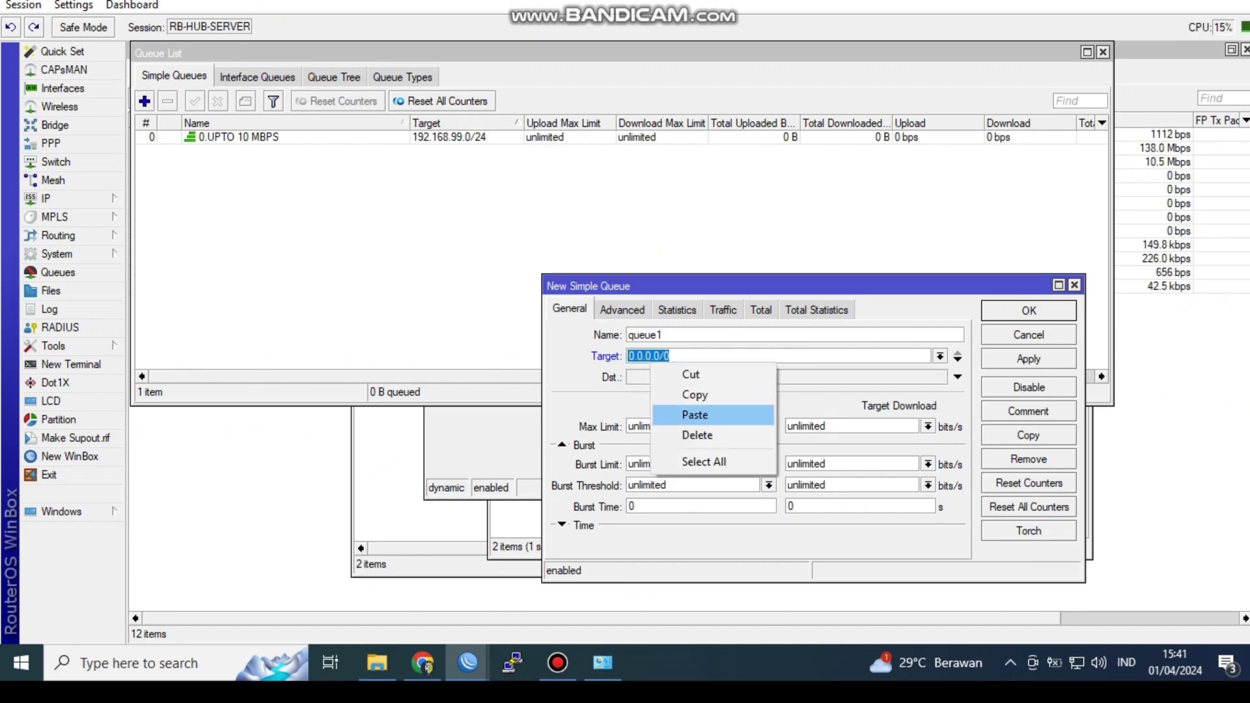
click(695, 415)
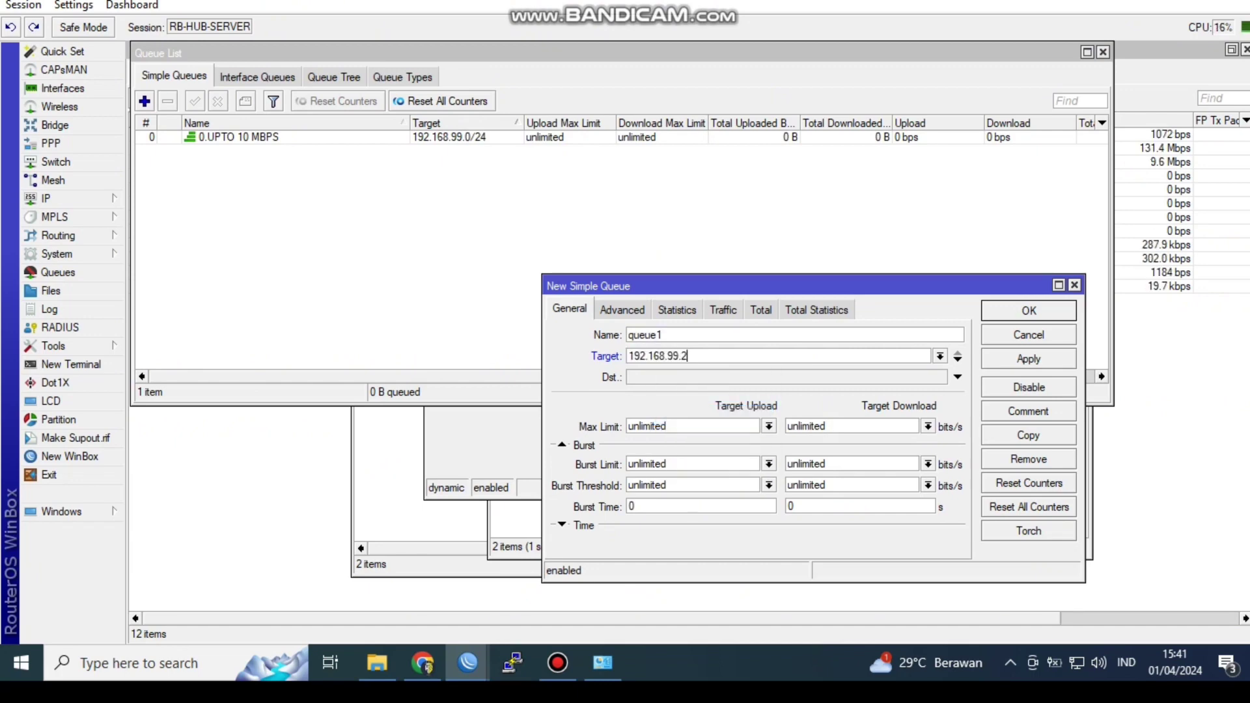
drag(663, 335, 628, 335)
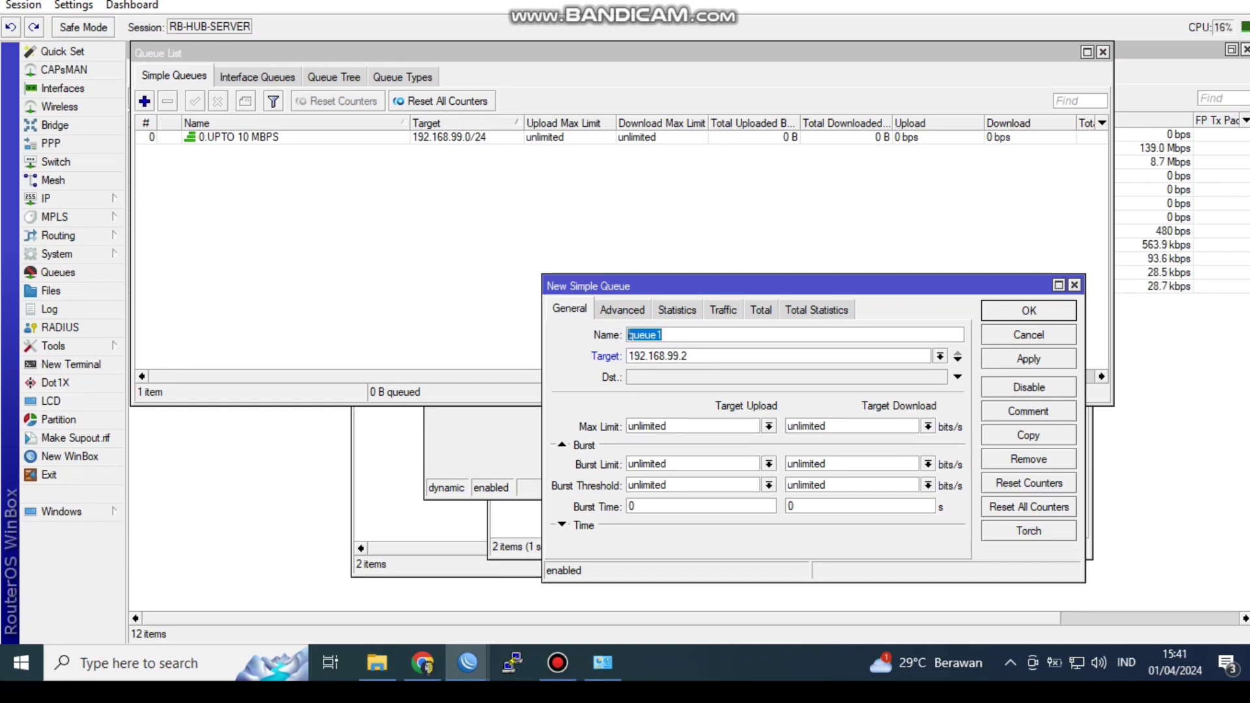
text(PC1)
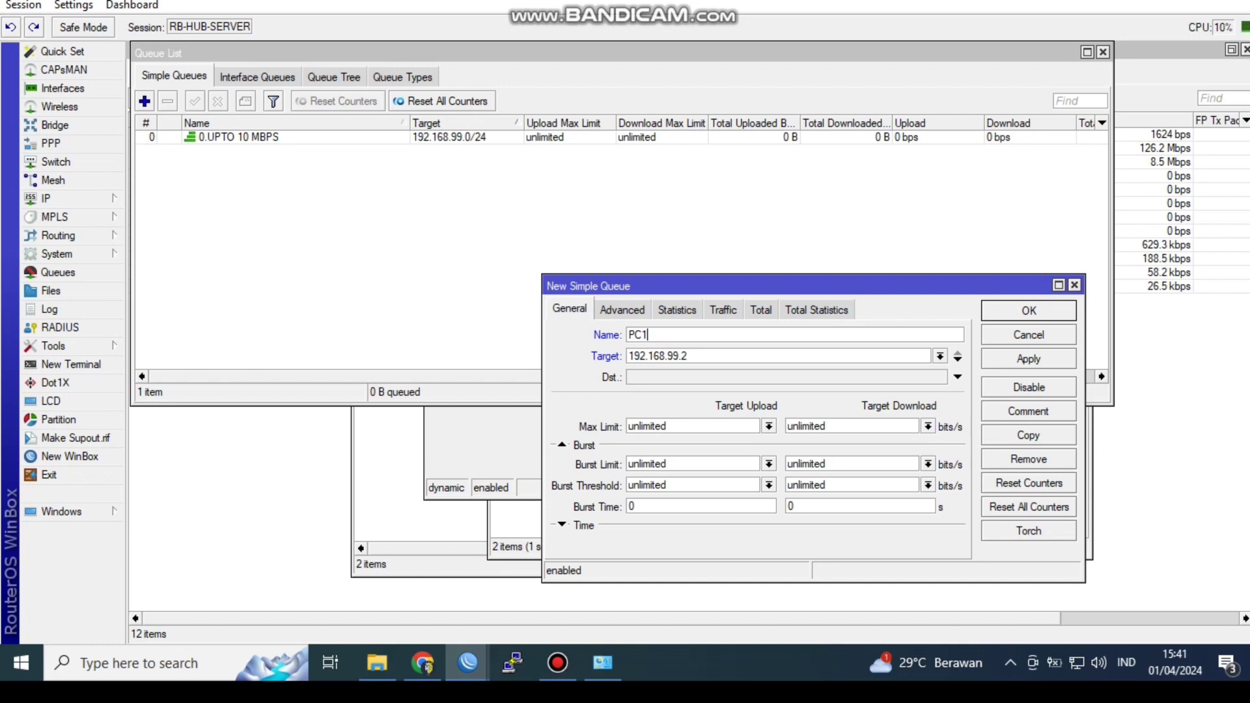
Step: Set PC1's Max Limit to 10M for both target upload and target download
double_click(648, 426)
click(769, 426)
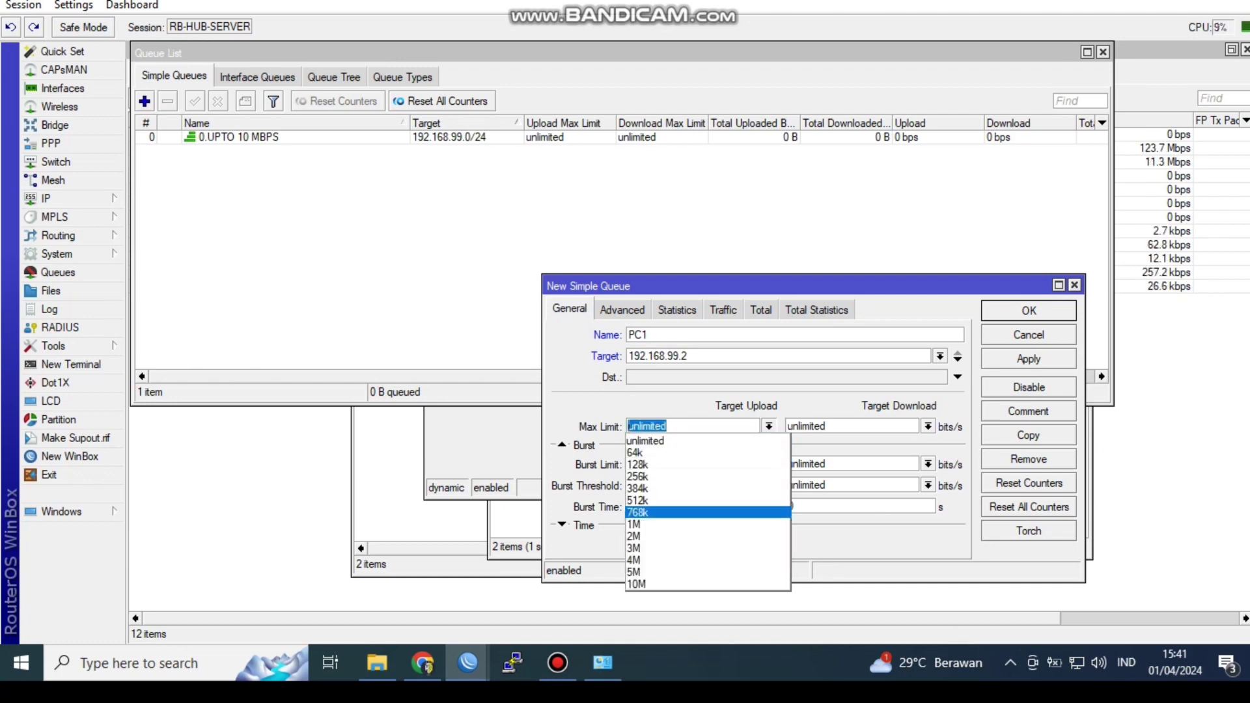
click(708, 584)
click(928, 426)
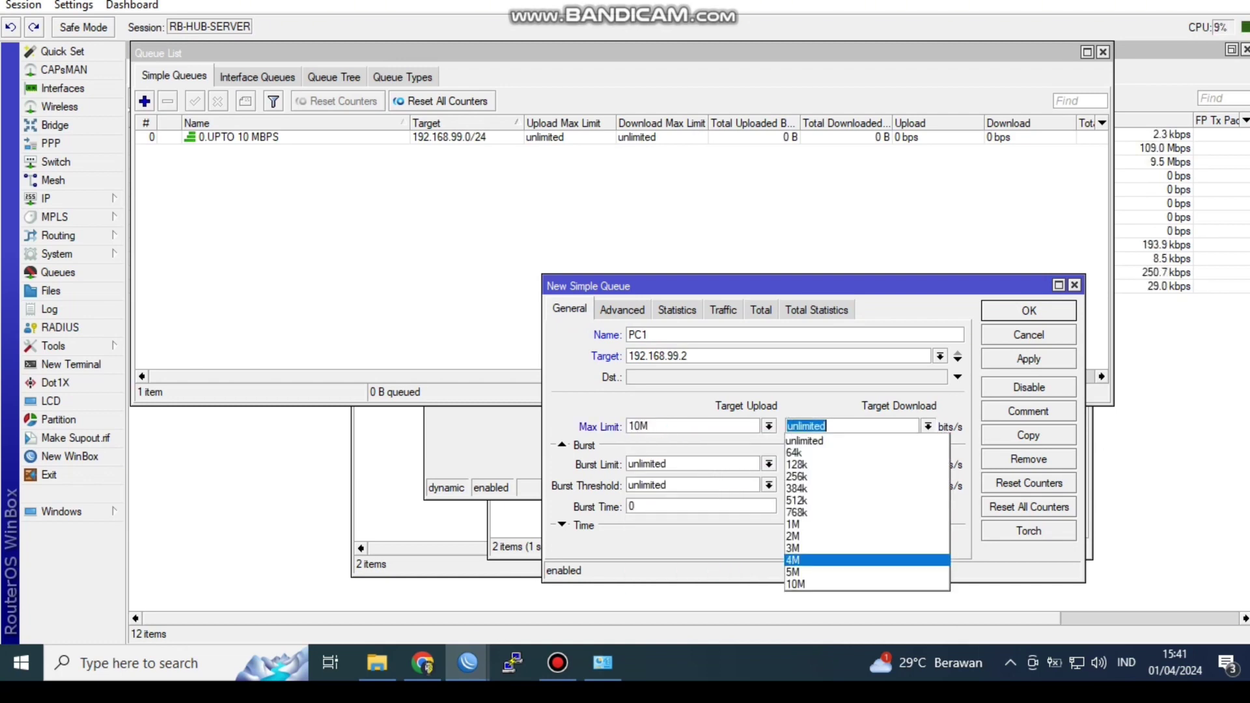
click(868, 584)
Step: Set PC1's Limit At to 5M for both upload and download, recheck the general settings, and save the queue
click(622, 310)
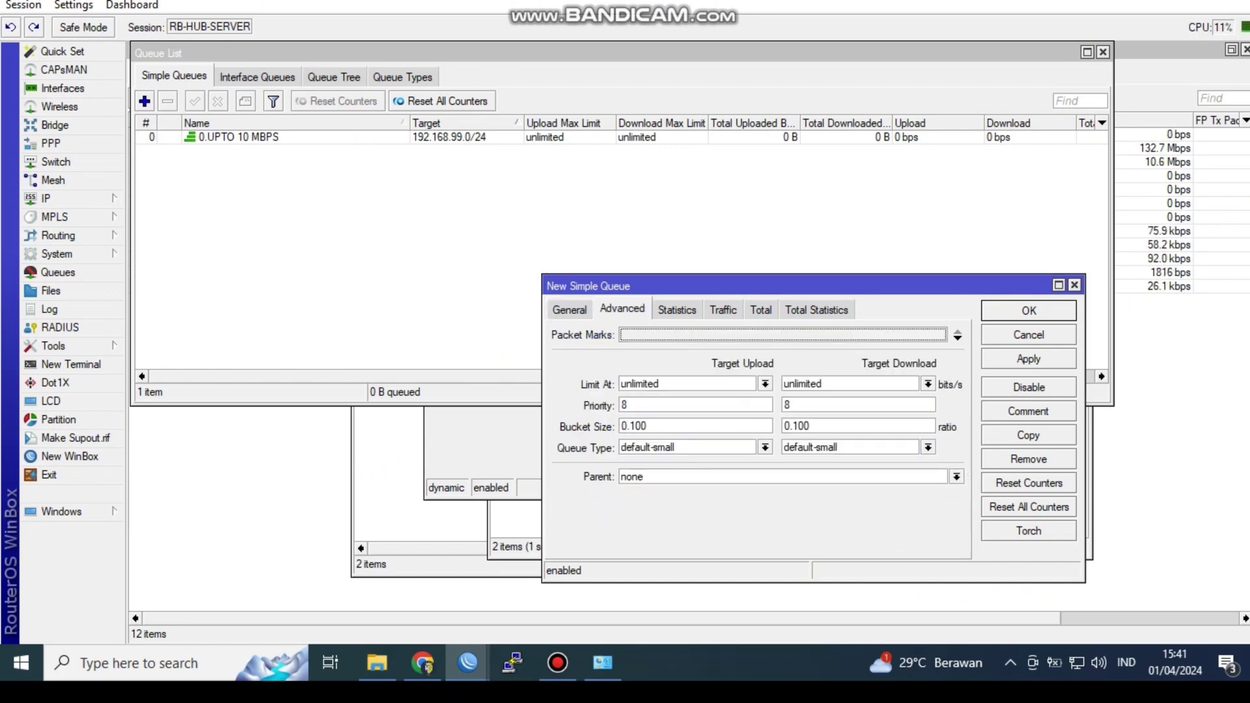
click(929, 384)
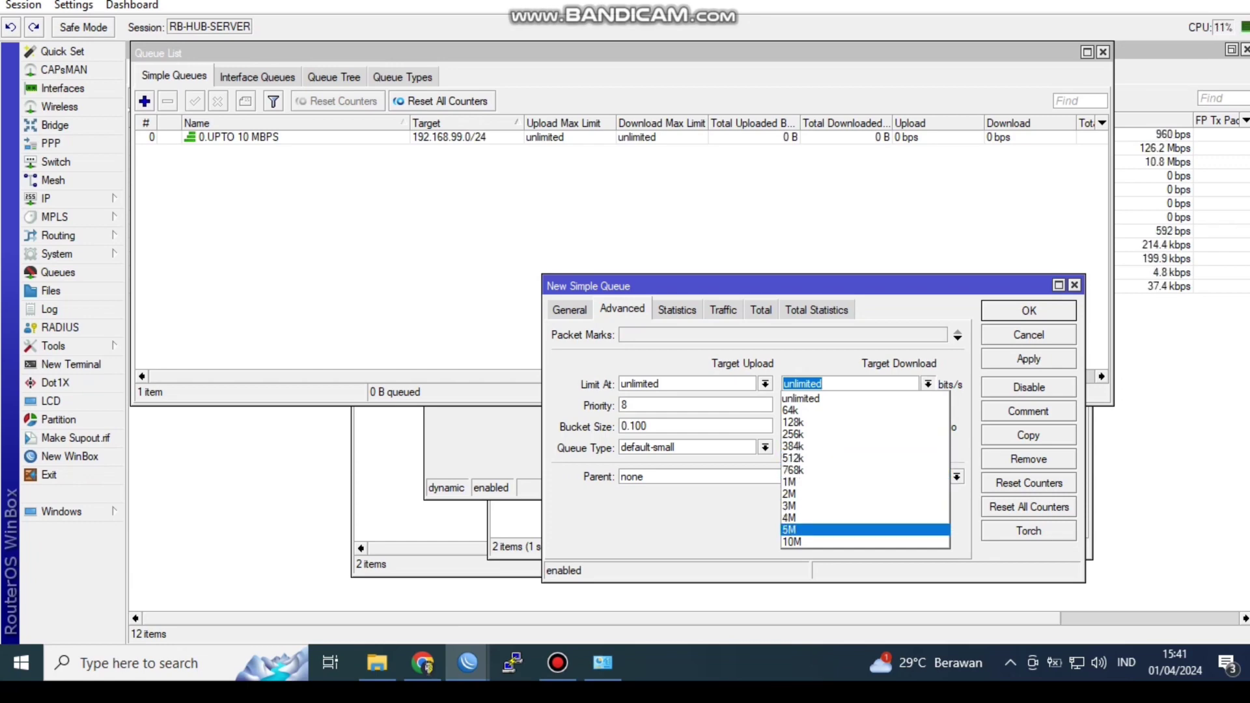
click(801, 530)
click(765, 383)
click(638, 529)
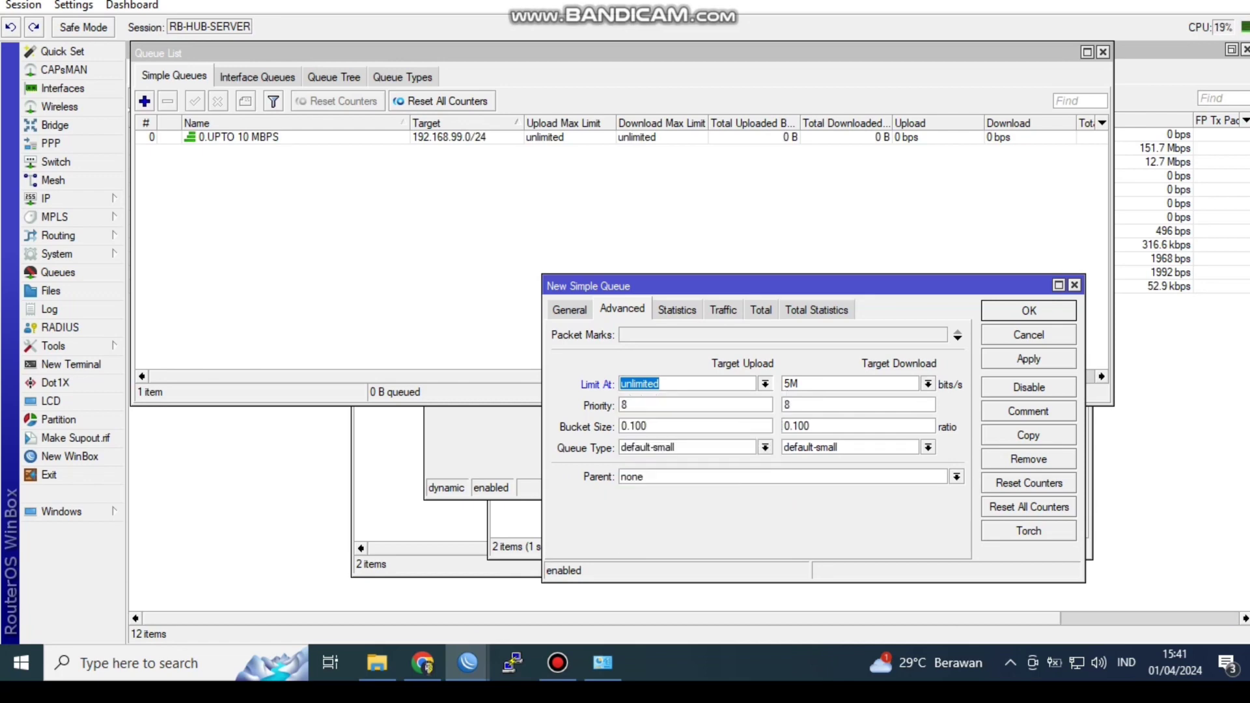
click(570, 310)
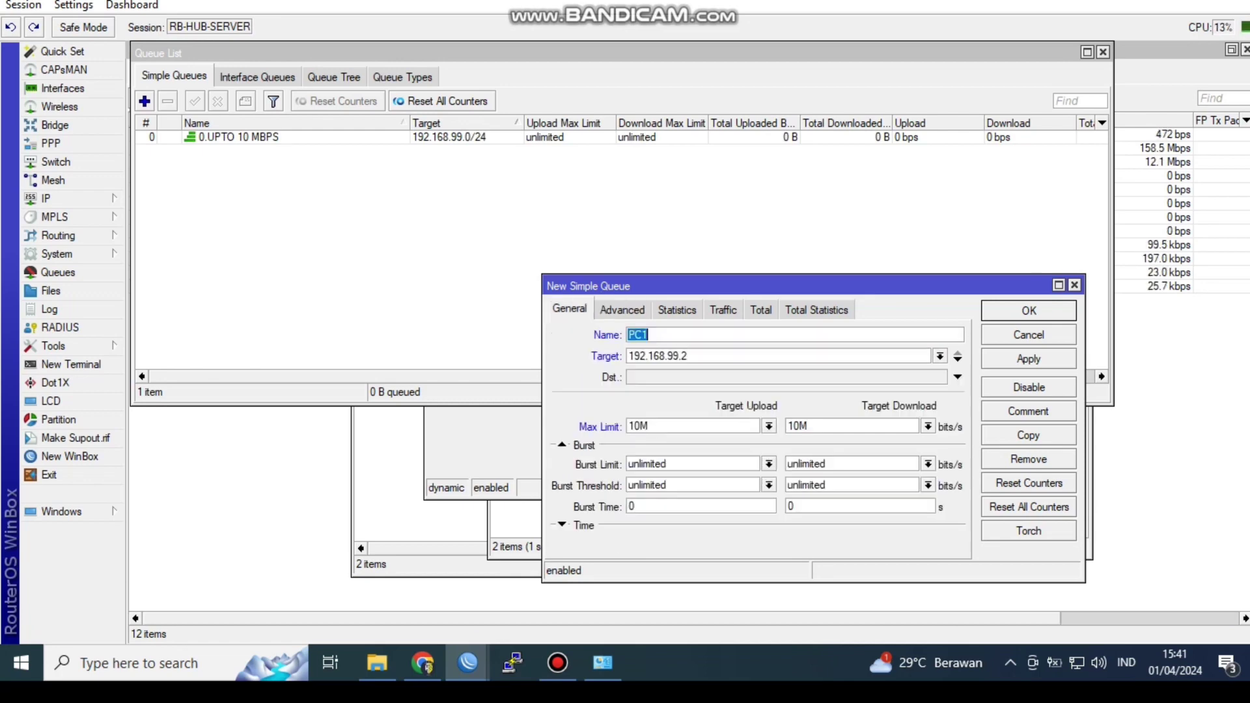
click(622, 309)
key(ctrl+shift+Tab)
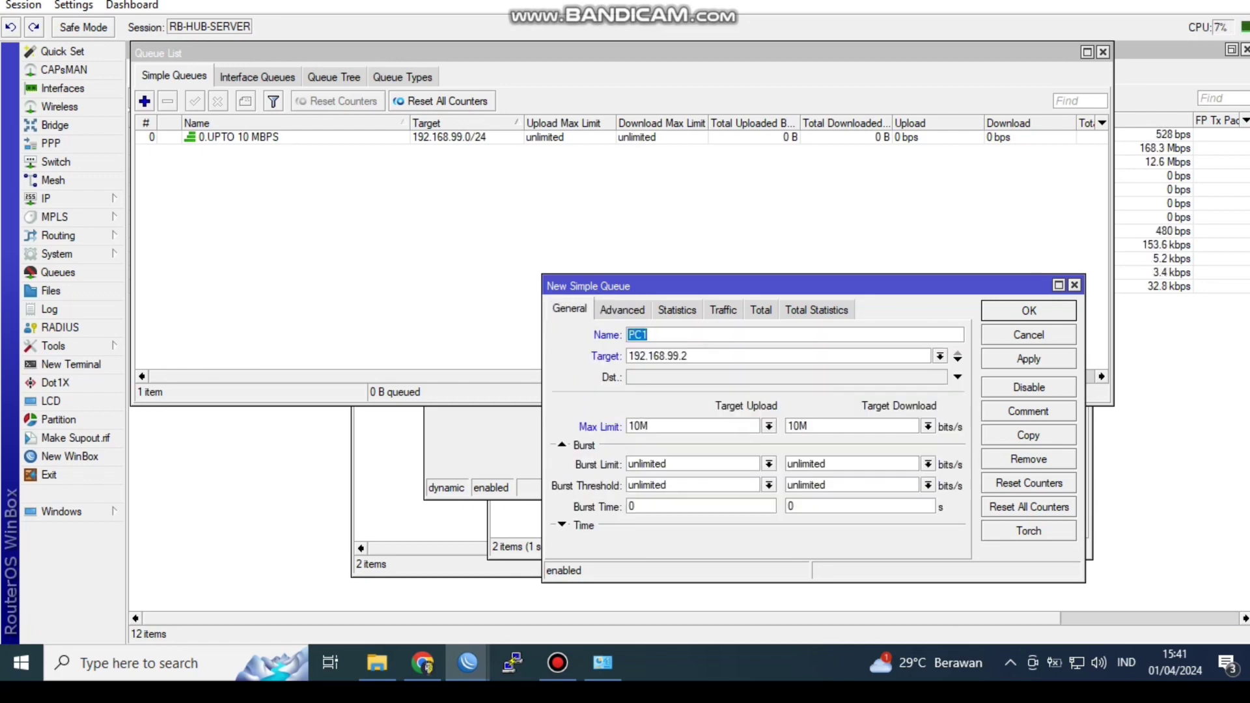
key(Return)
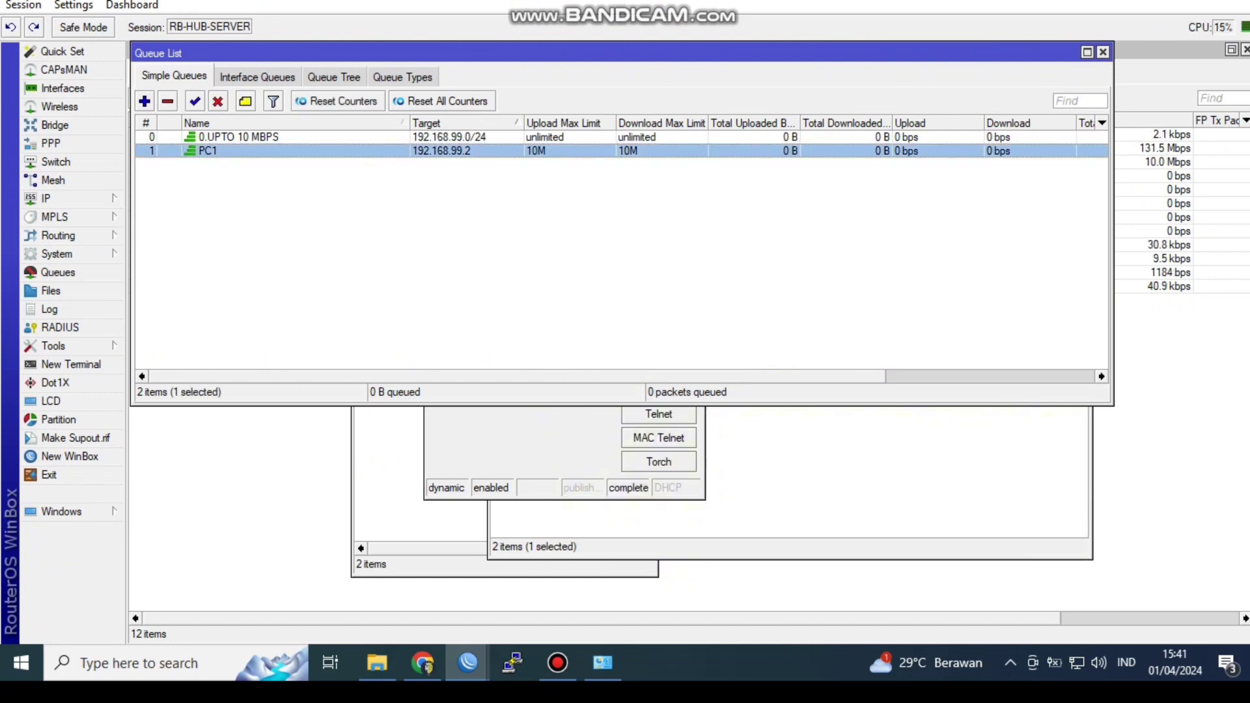
Step: Reopen the PC1 queue, assign "0.UPTO 10 MBPS" as its parent, and save the change
key(Return)
click(622, 310)
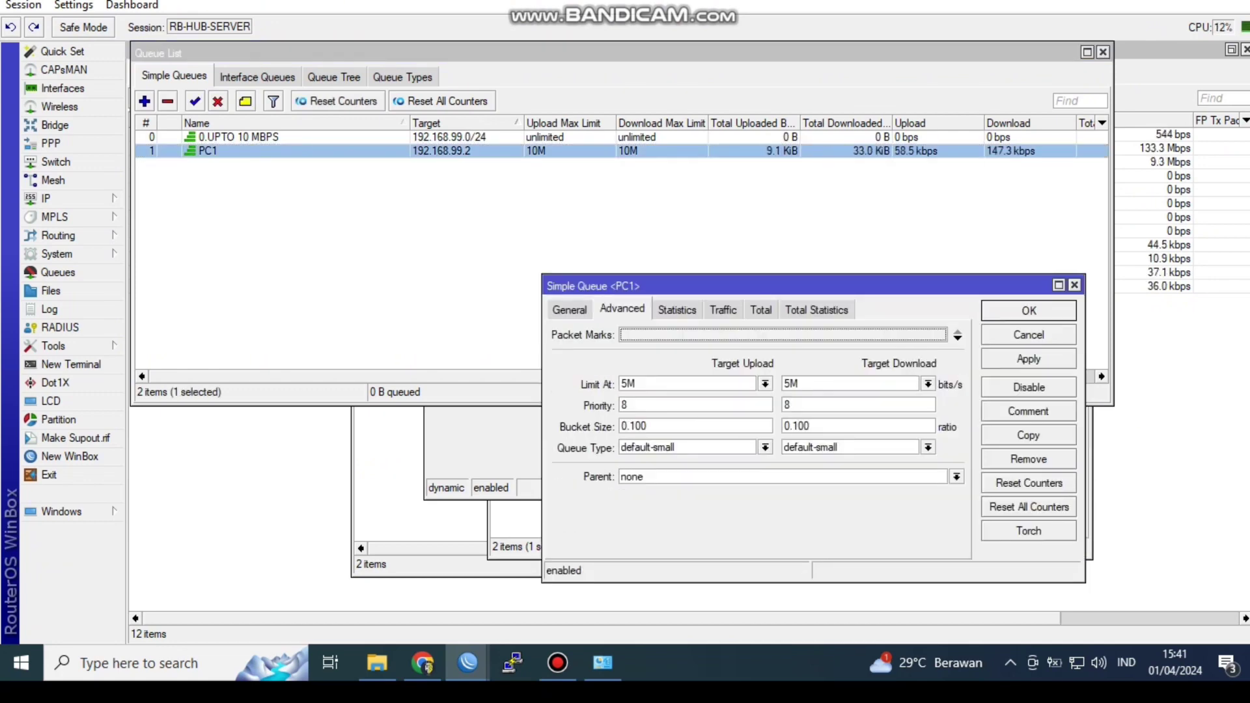
click(957, 476)
click(677, 492)
key(Down)
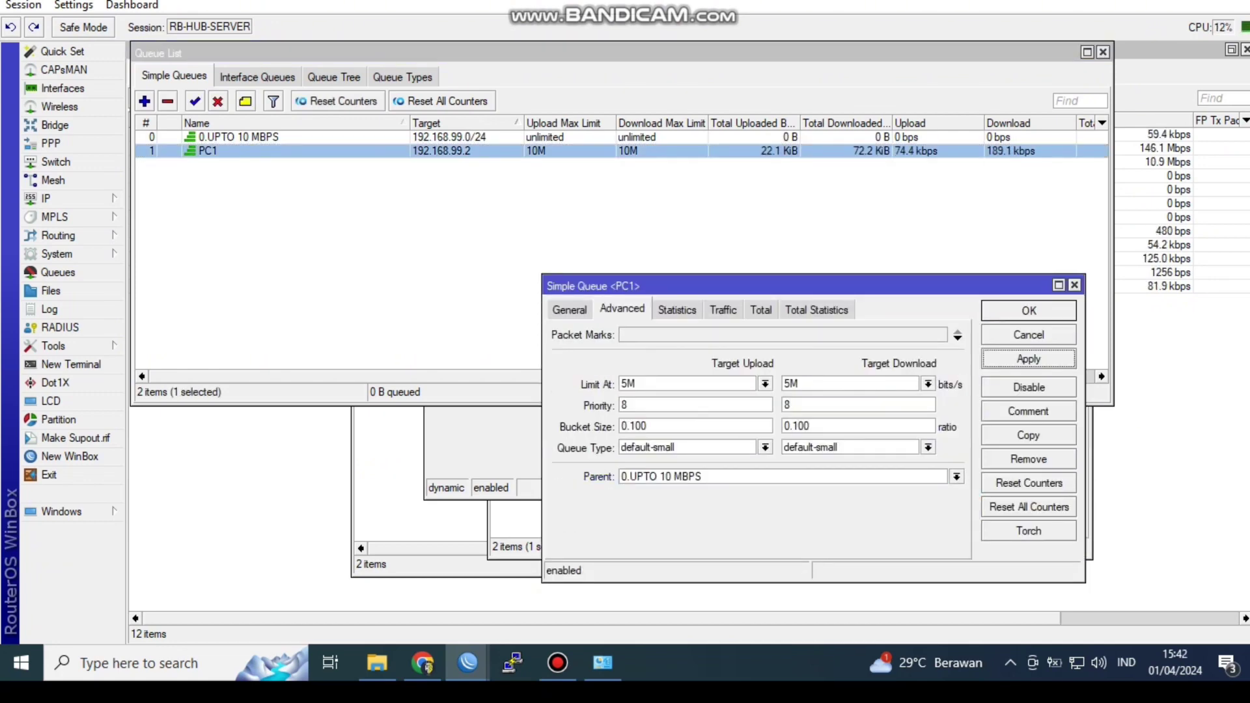
key(Return)
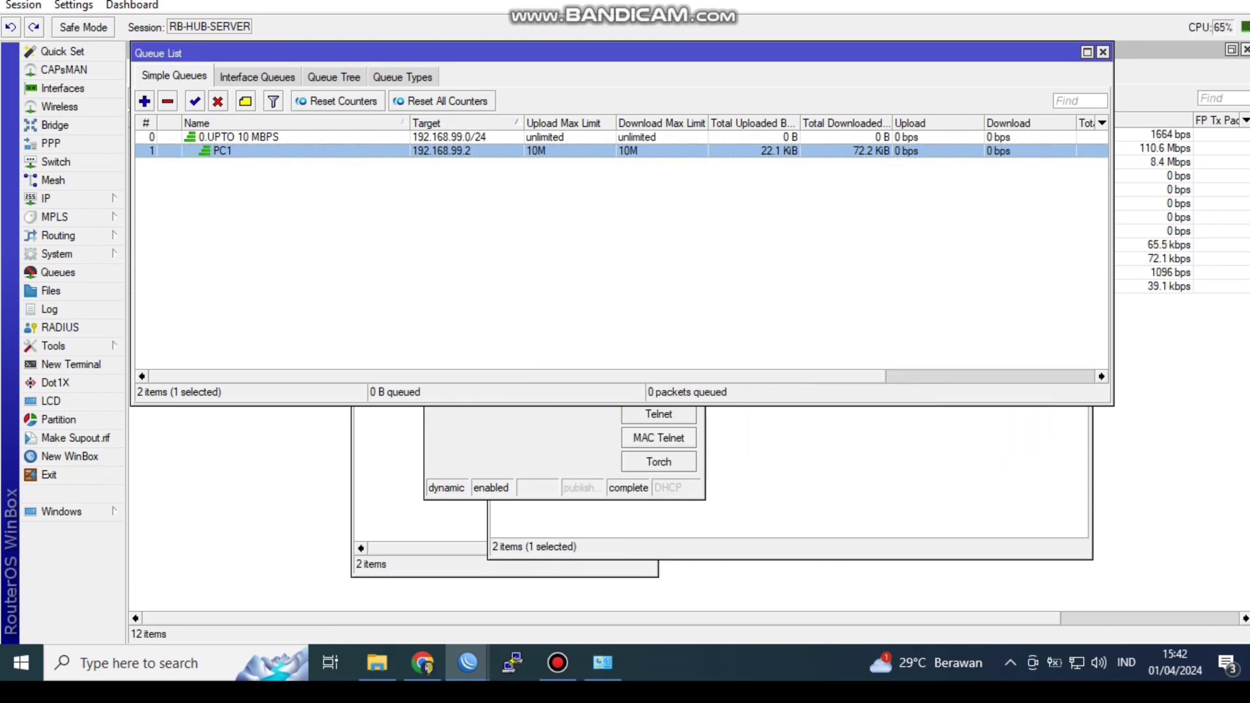
Step: Reopen the PC1 queue and review its general settings, moving the dialog over the Queue List
double_click(223, 151)
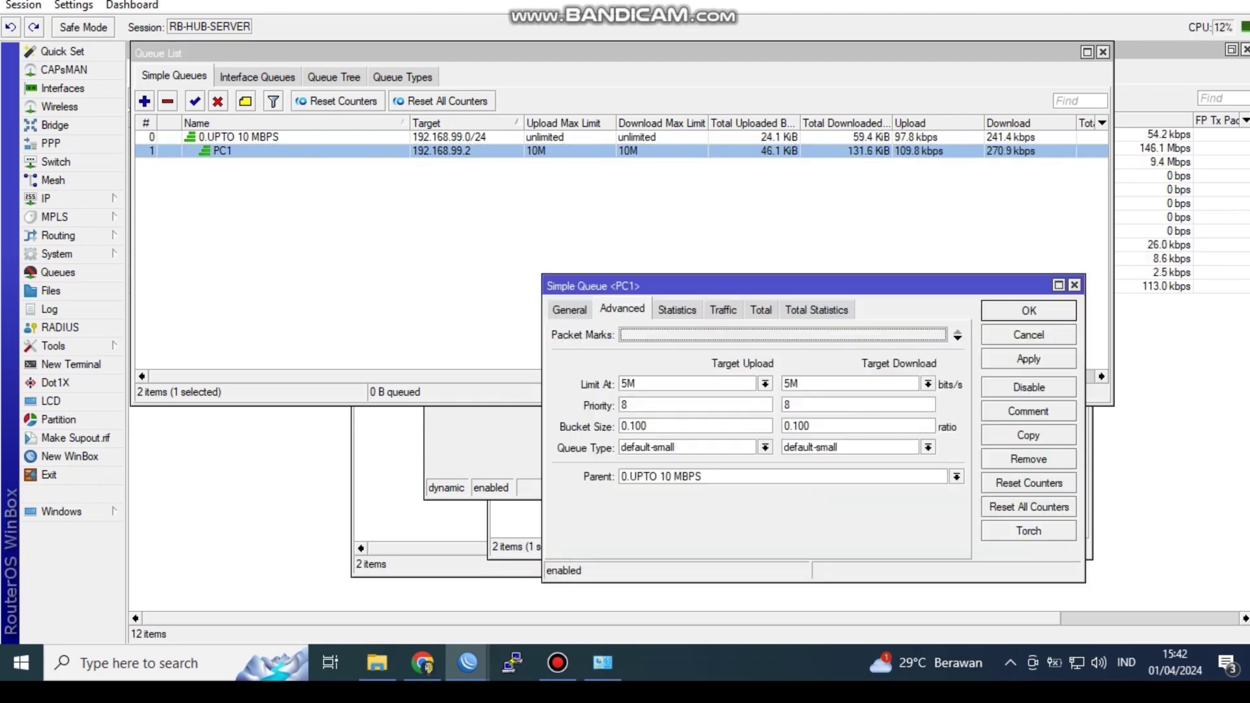
click(570, 309)
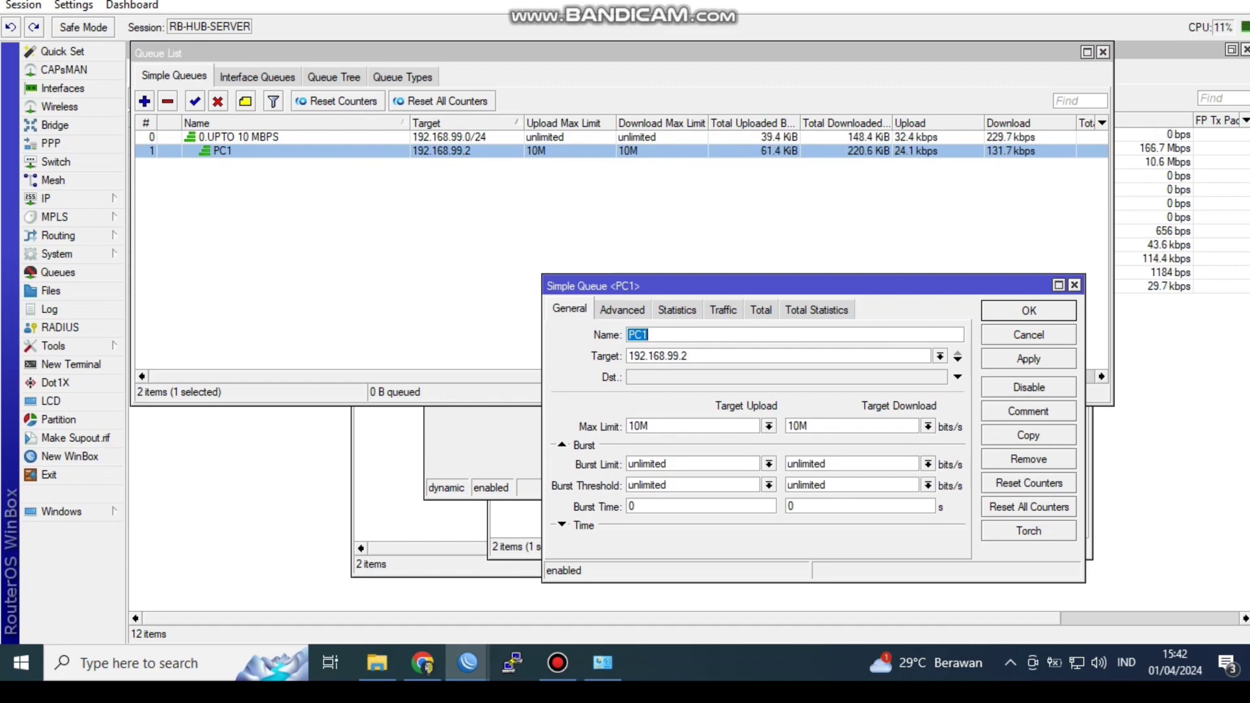
drag(768, 285, 700, 266)
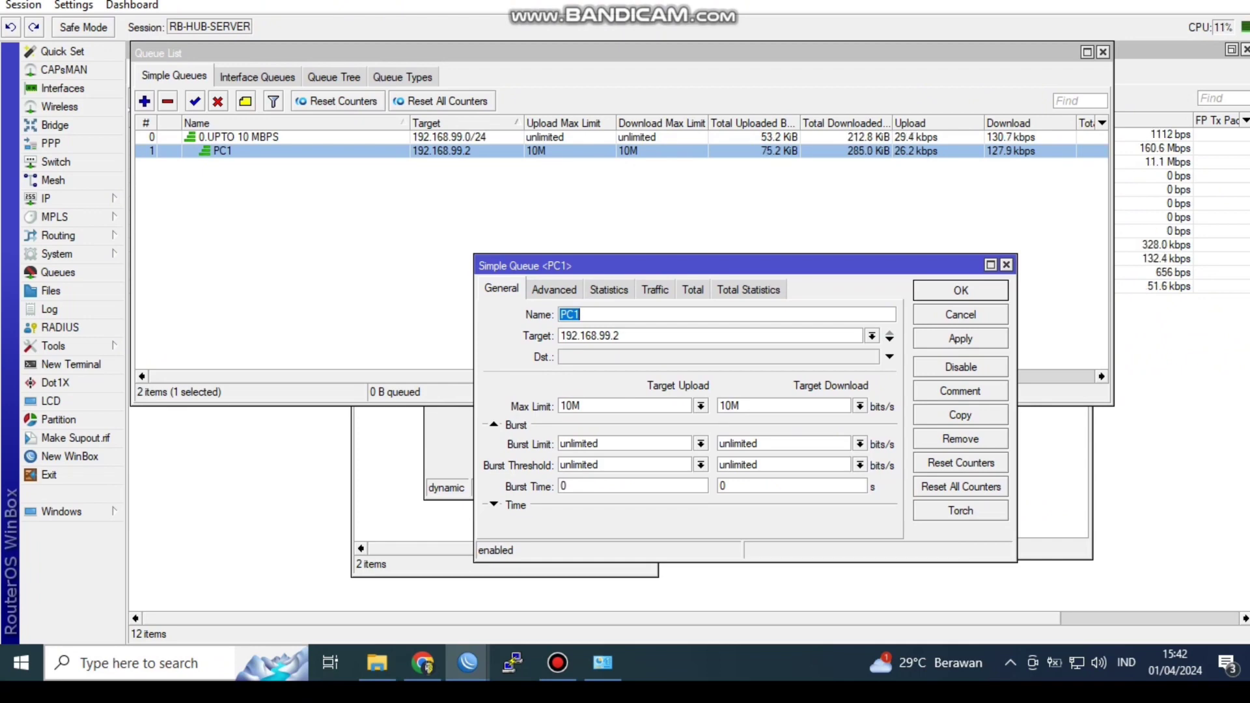
Step: Switch to Chrome, find the Speedtest site by searching for "speedtest ookla", and start a speed test
click(139, 663)
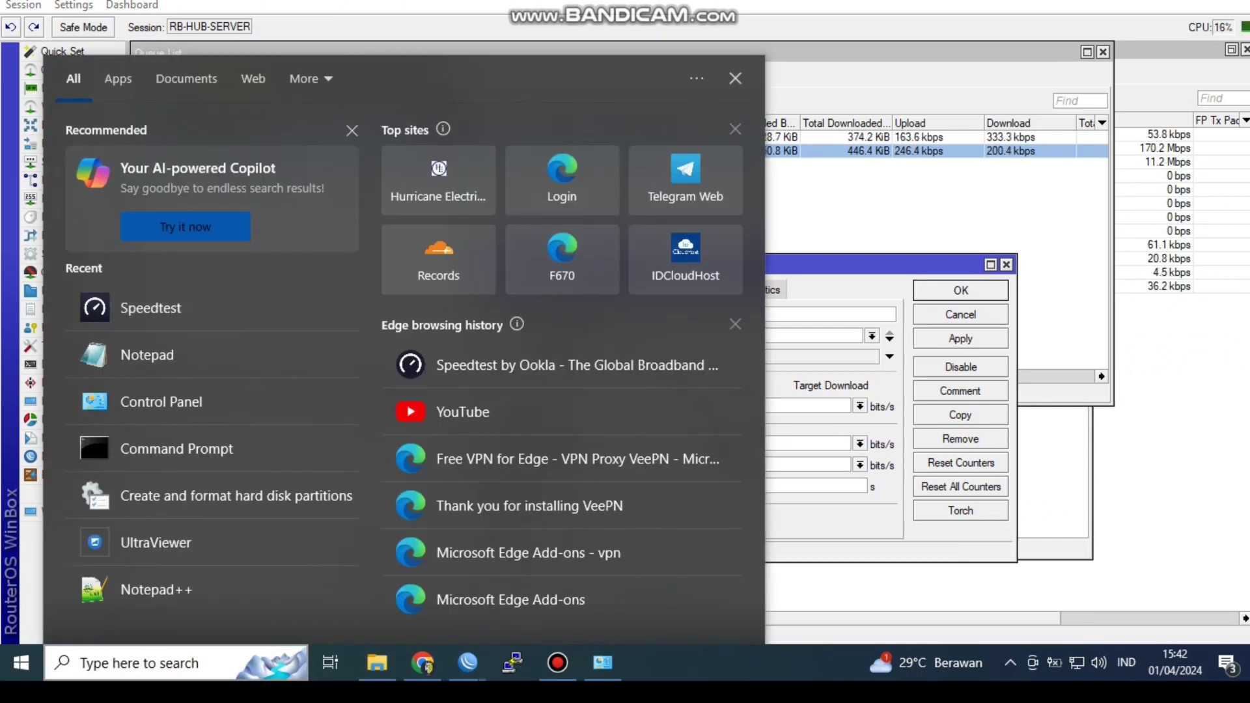
click(150, 308)
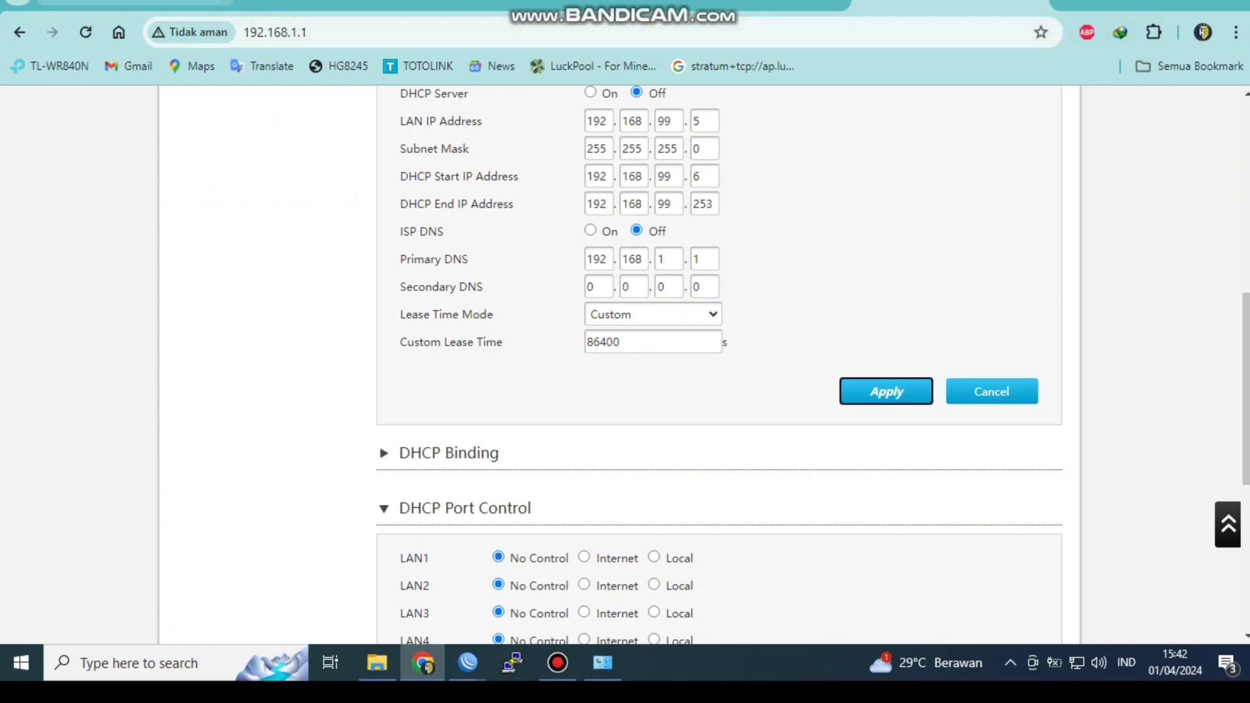
key(ctrl+l)
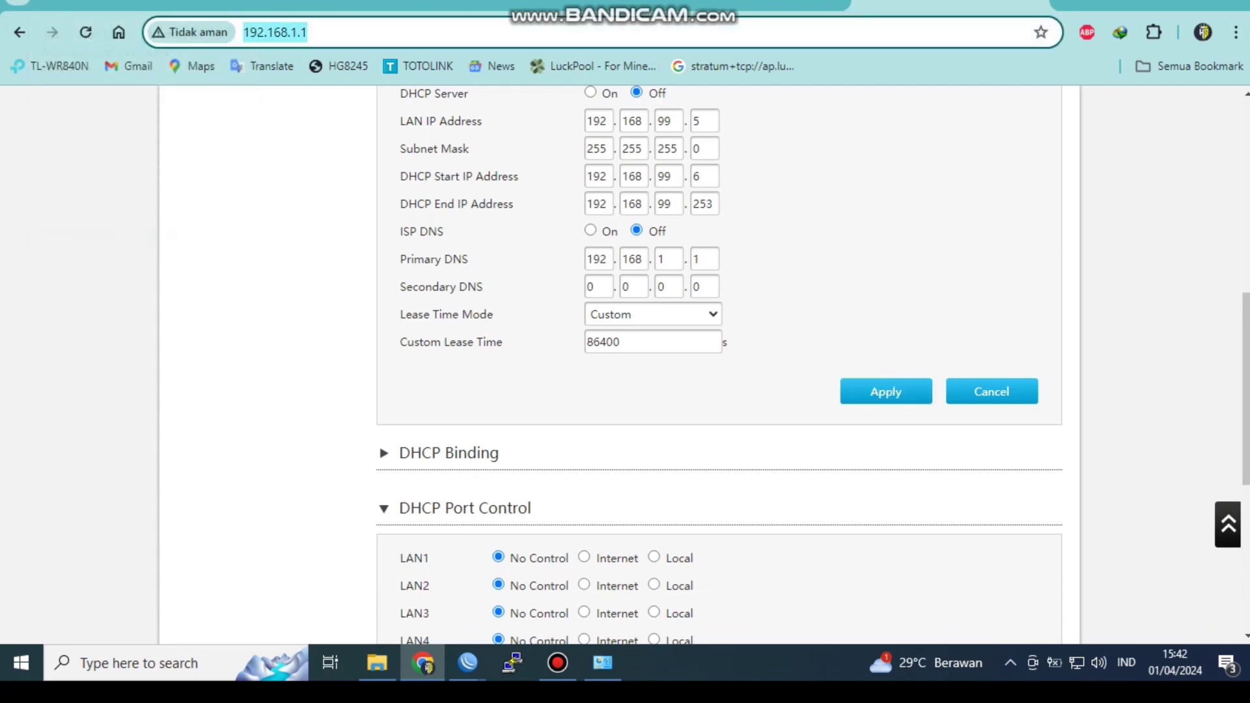
text(SPEED)
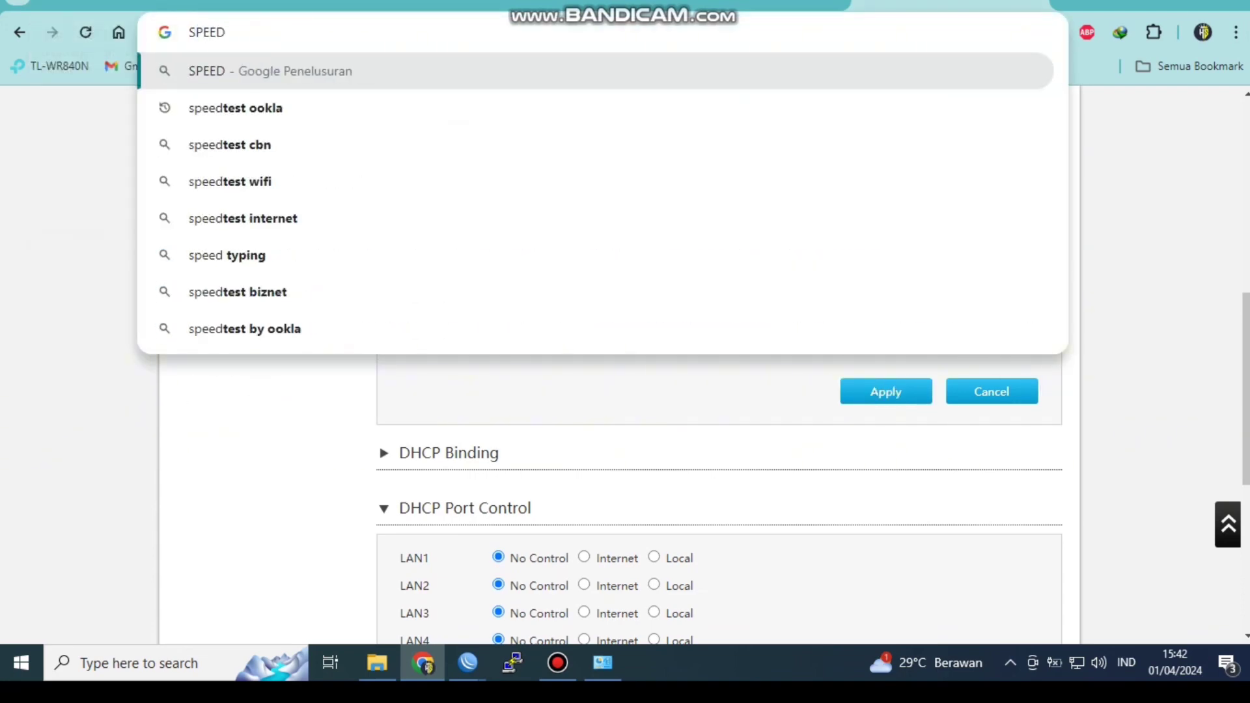
key(Down)
key(Return)
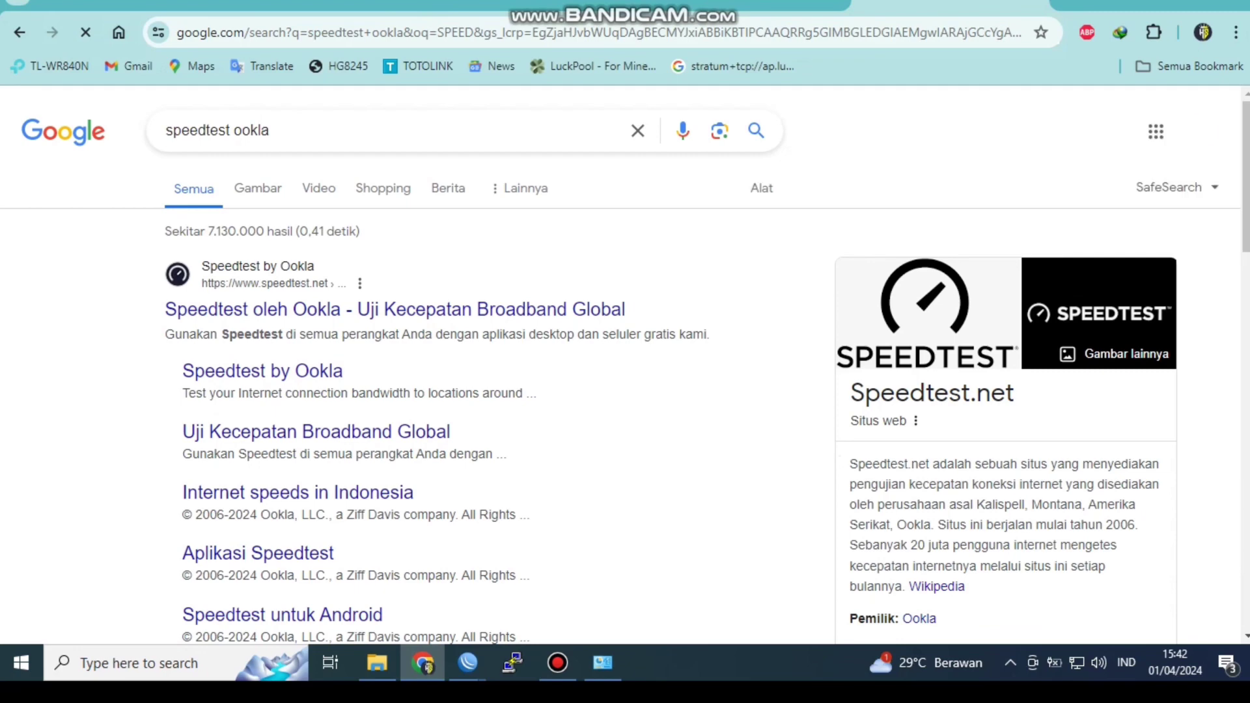
click(395, 310)
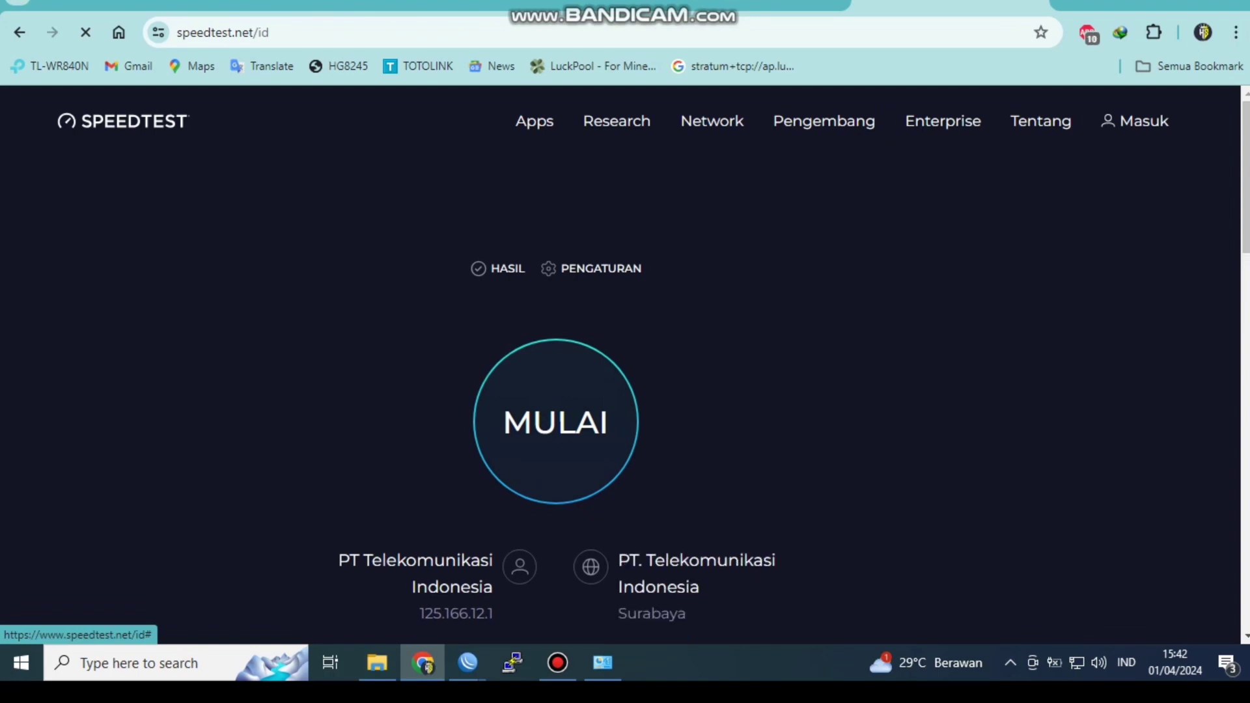
click(555, 422)
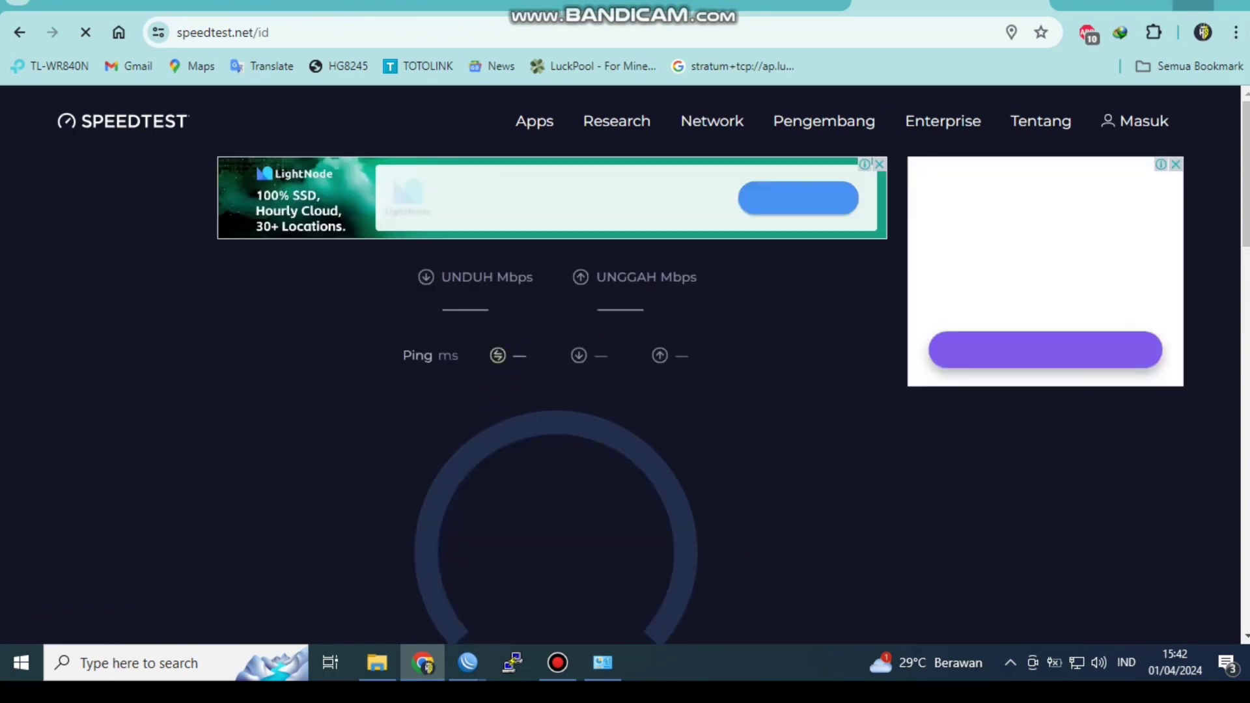
Step: Shrink and reposition the browser window and close the PC1 queue dialog to keep both the running speed test and Queue List in view
click(1193, 3)
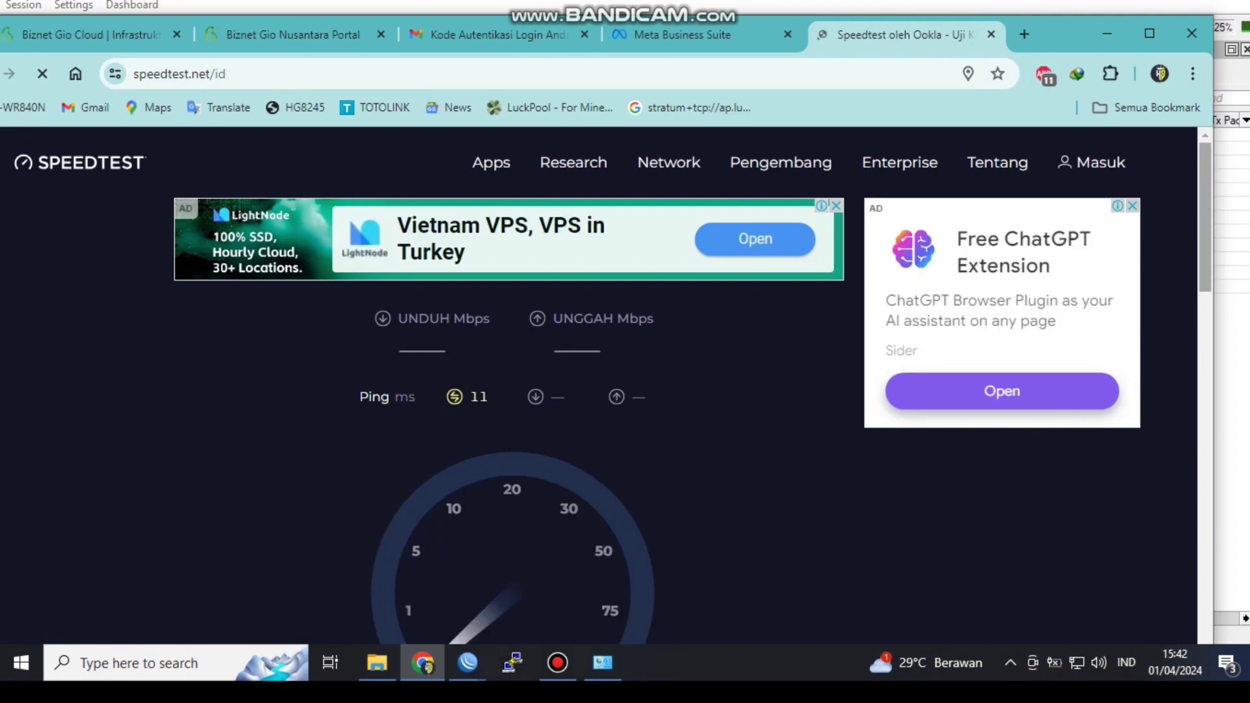
drag(1212, 229, 760, 229)
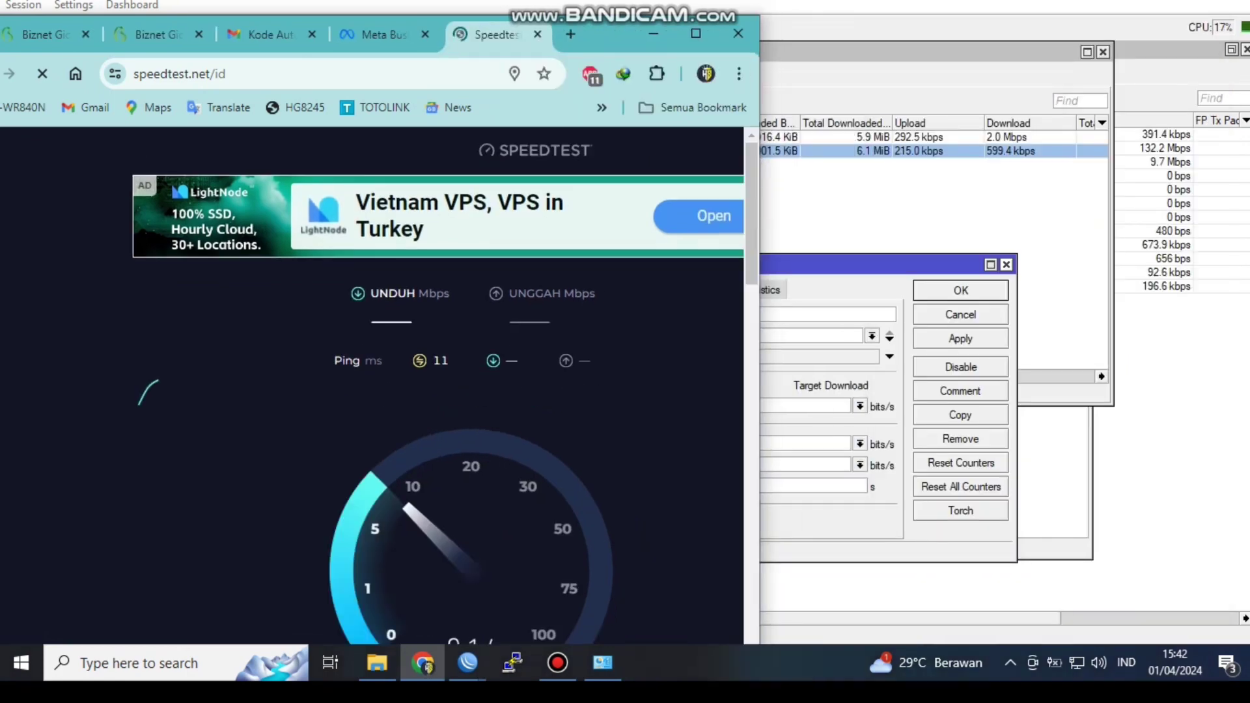
click(1007, 265)
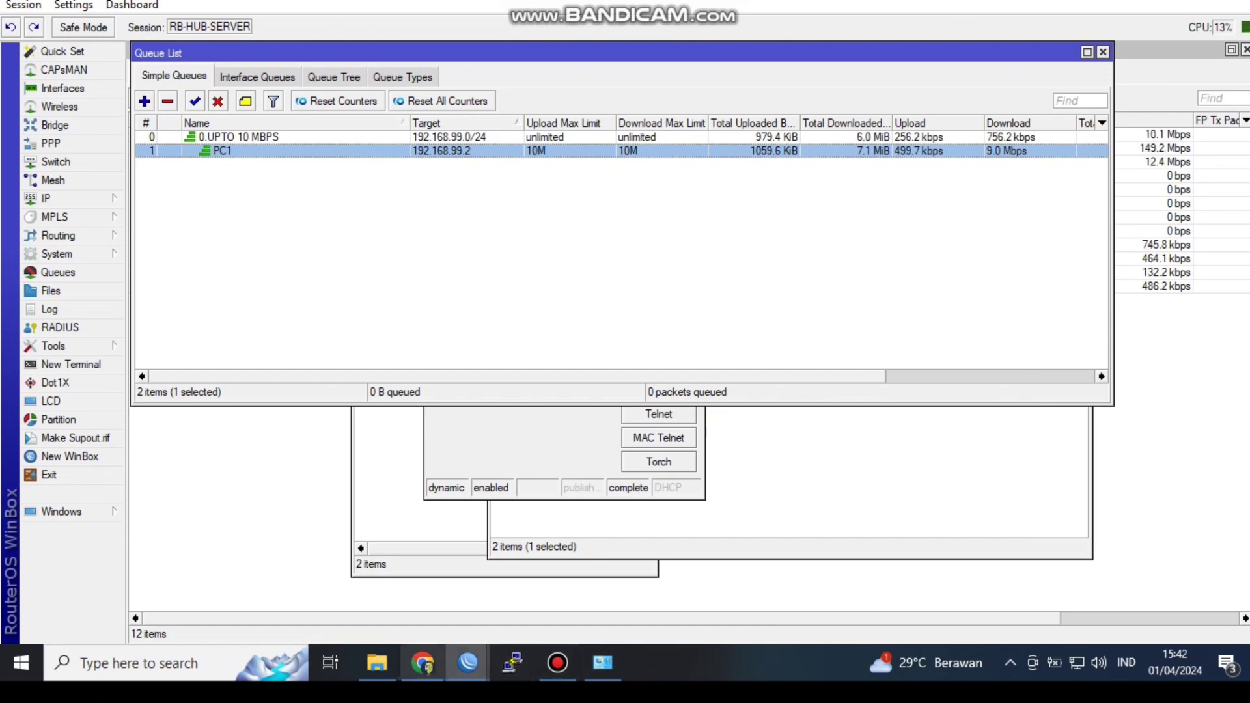
click(423, 663)
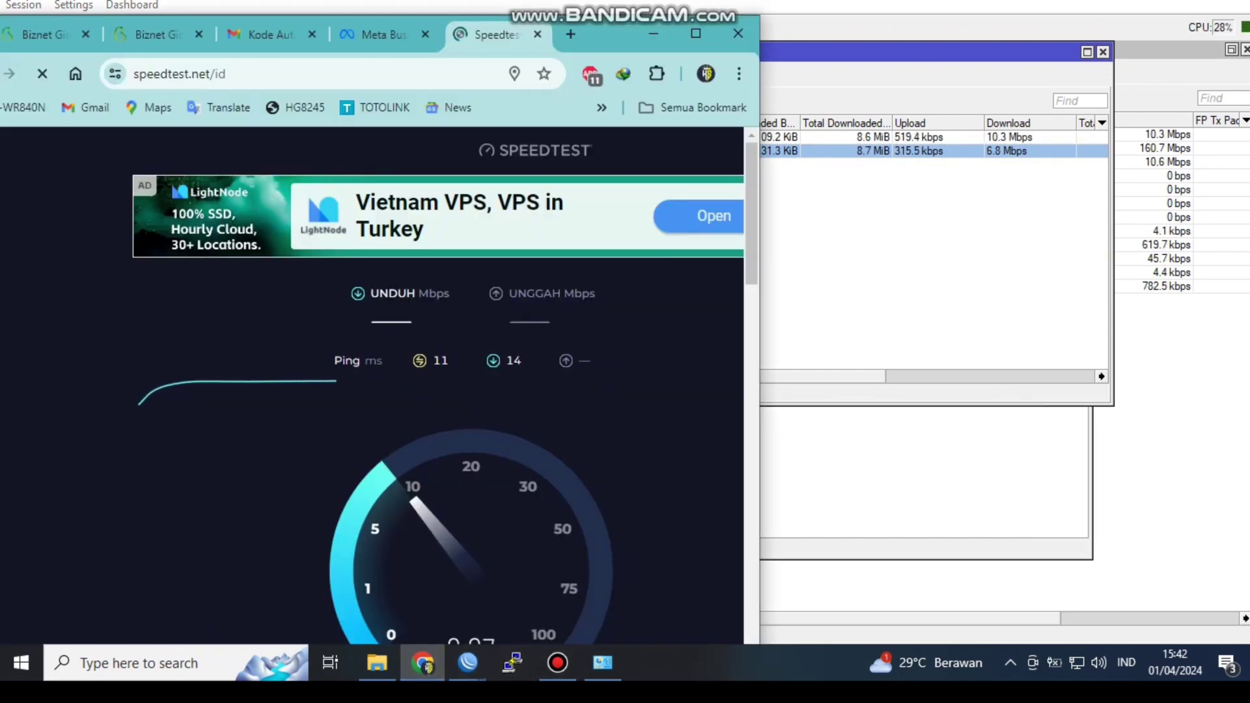
drag(752, 213, 752, 232)
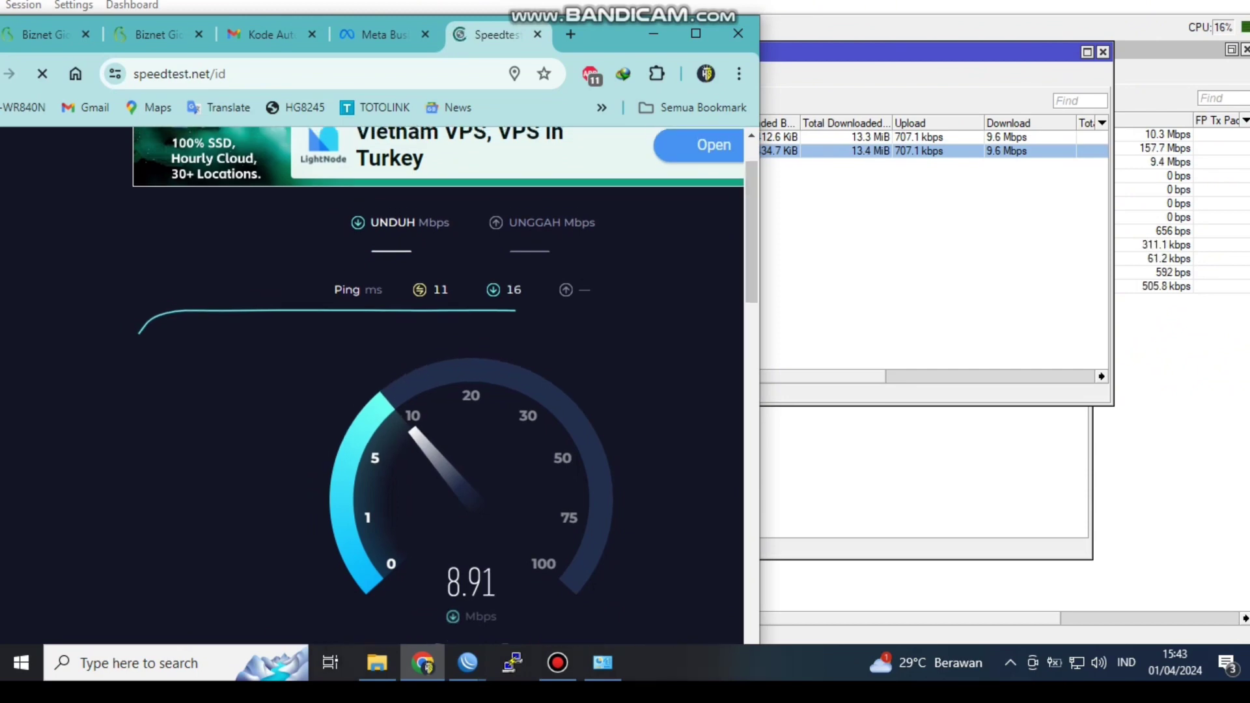
drag(632, 20, 686, 211)
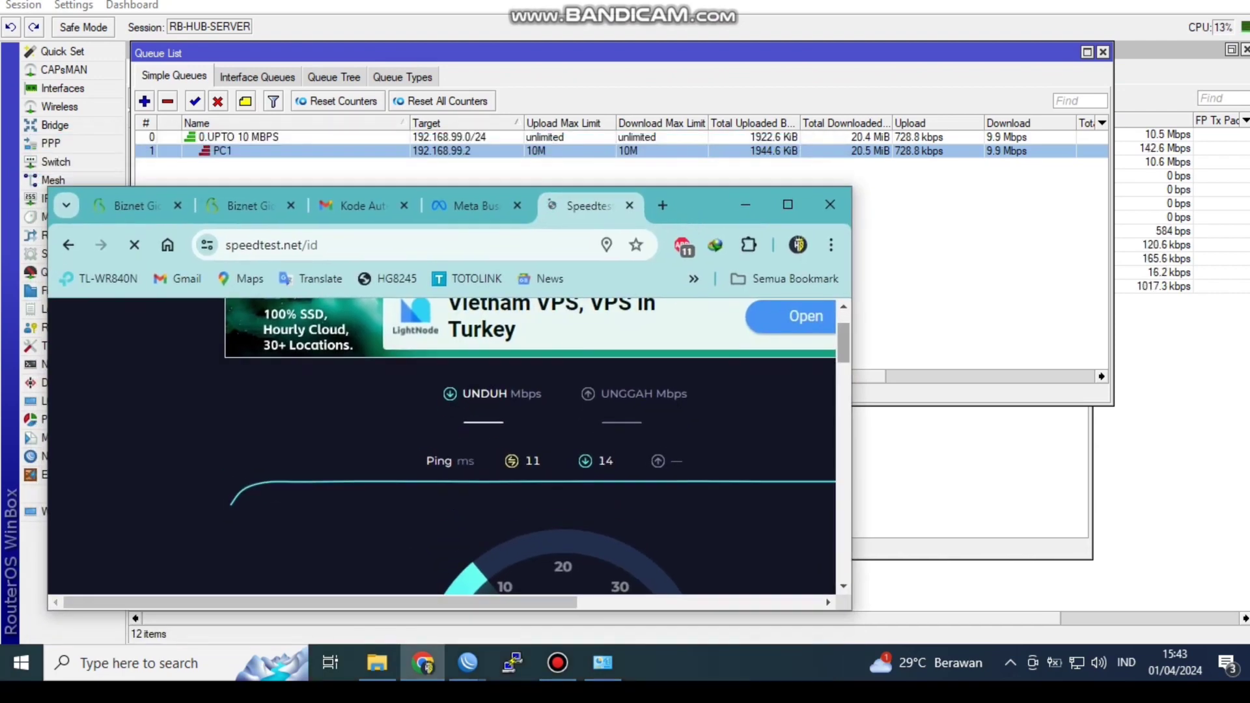
Step: Follow the speed test through its download and upload results, and minimize the browser
mouse_move(844, 343)
mouse_down()
mouse_move(844, 376)
mouse_move(844, 366)
mouse_up()
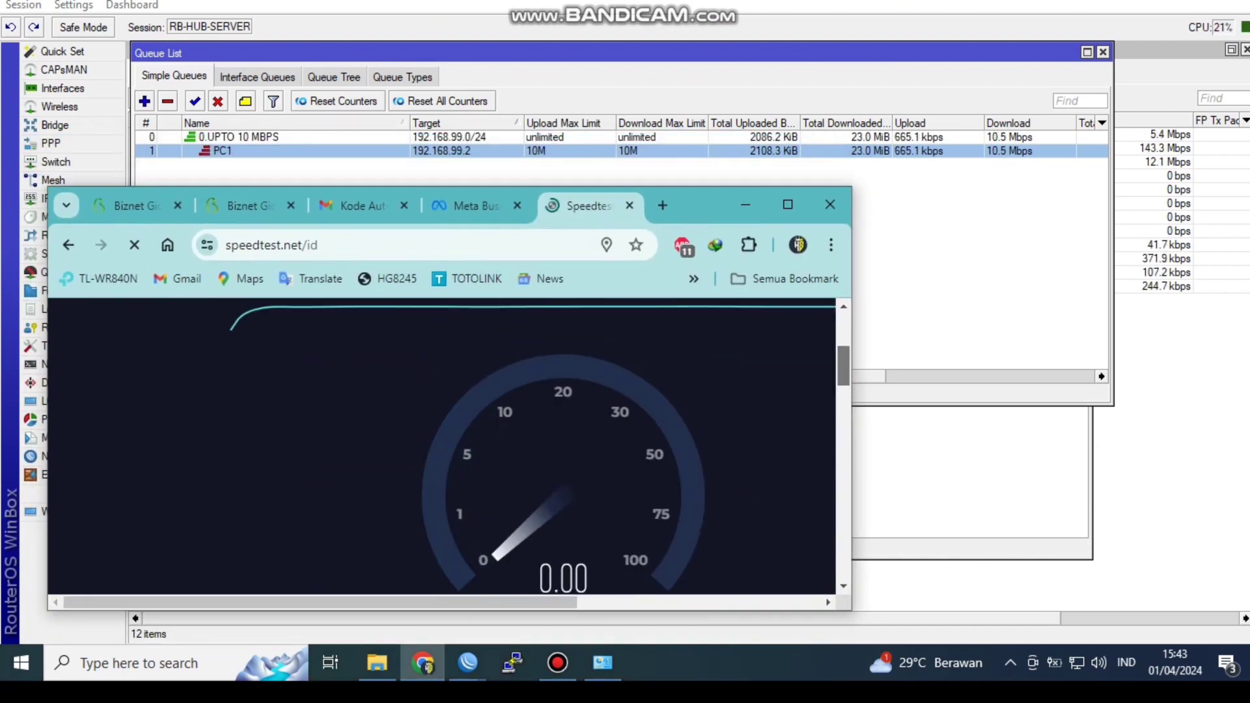
scroll(442, 449, up, 1)
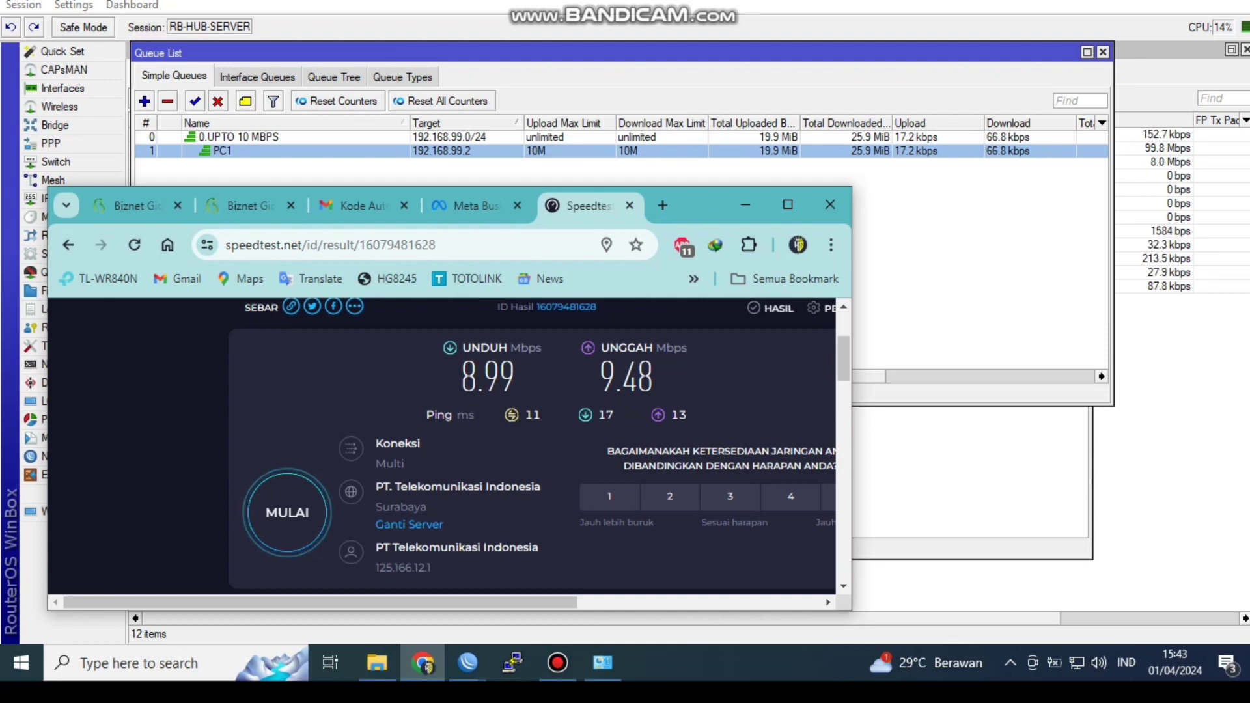
click(746, 205)
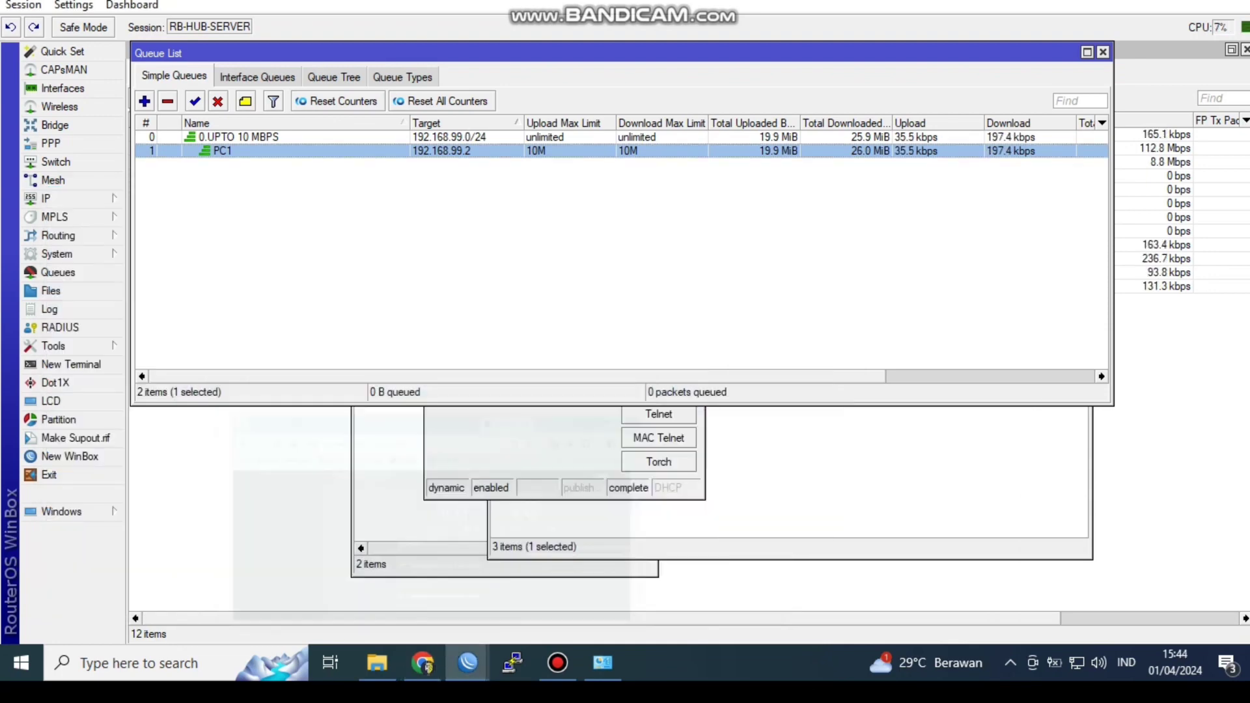
Step: Open the ARP list entry for 192.168.99.3 and copy its IP address
click(70, 199)
click(146, 173)
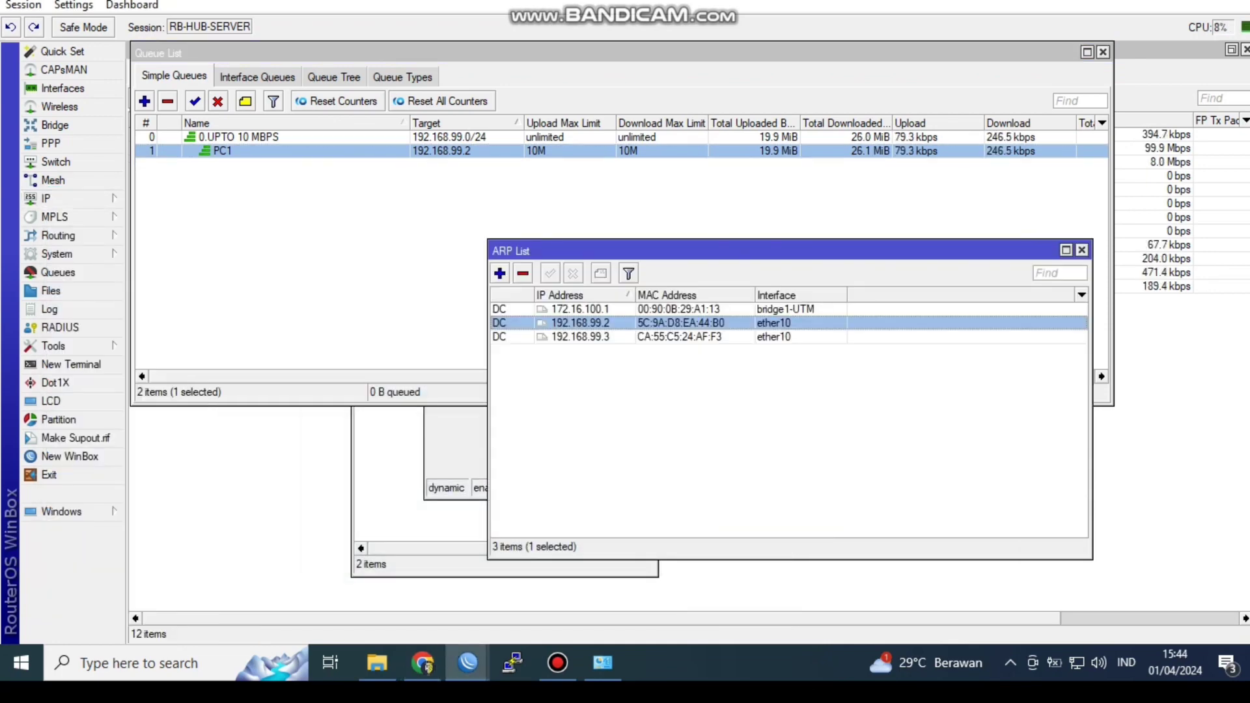
click(560, 337)
double_click(560, 337)
double_click(574, 285)
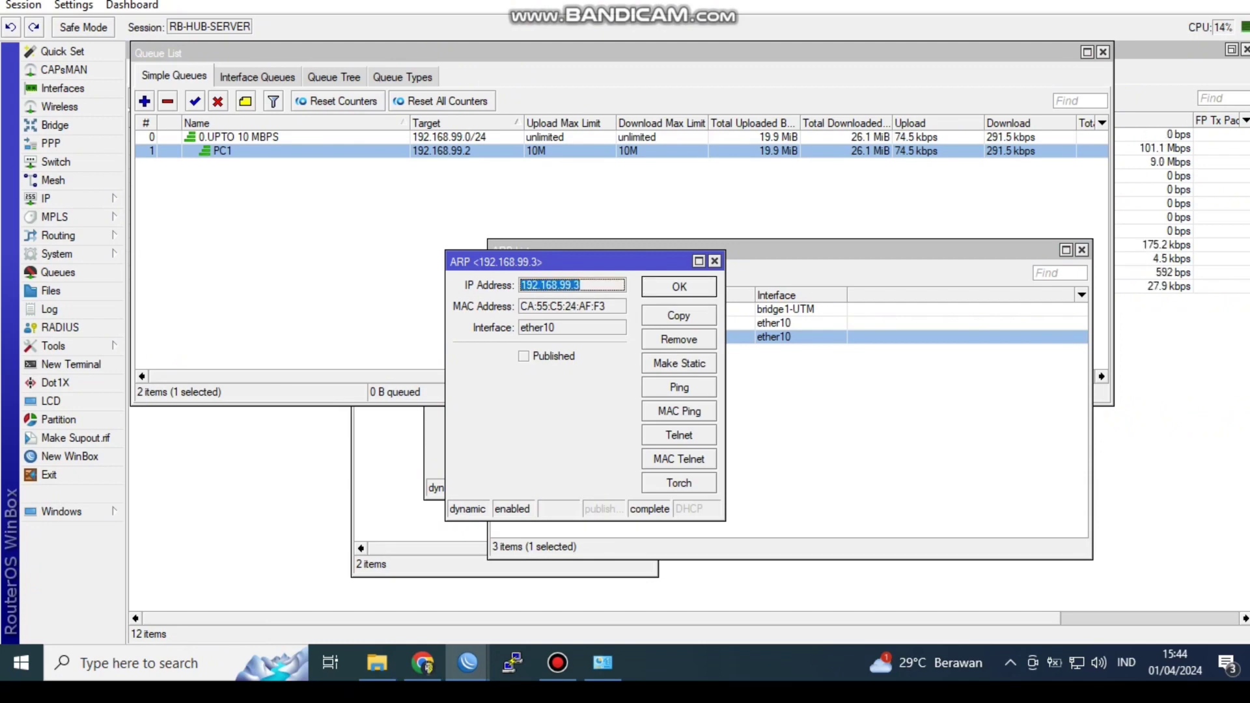
right_click(576, 285)
click(612, 299)
Step: Duplicate the PC1 queue with the copied address 192.168.99.3 as target, name it PC2, and save it
double_click(225, 151)
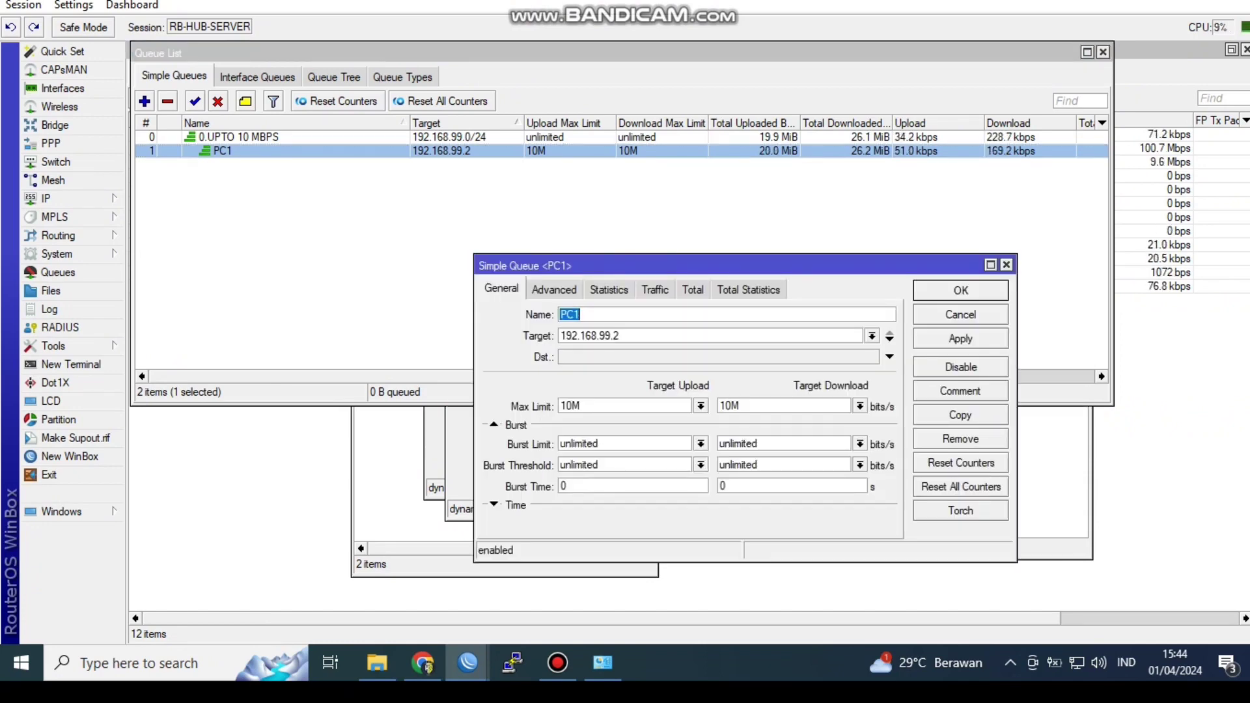
click(961, 415)
click(639, 356)
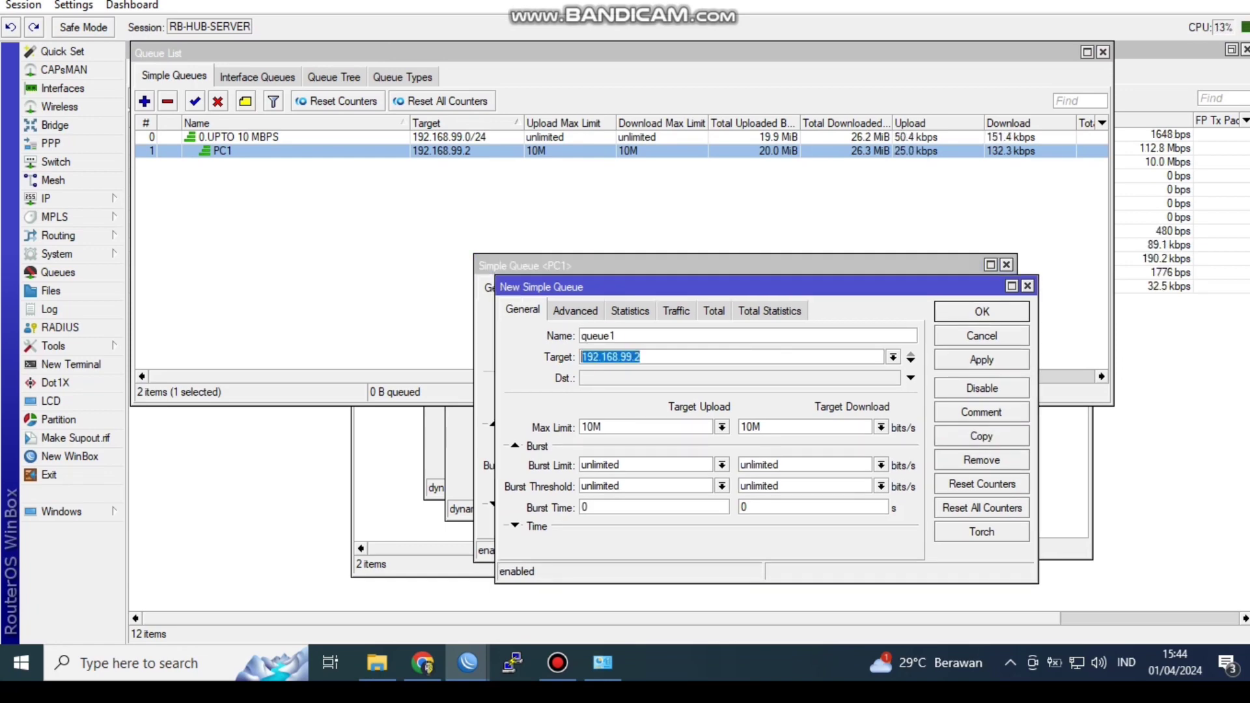
right_click(607, 360)
click(653, 415)
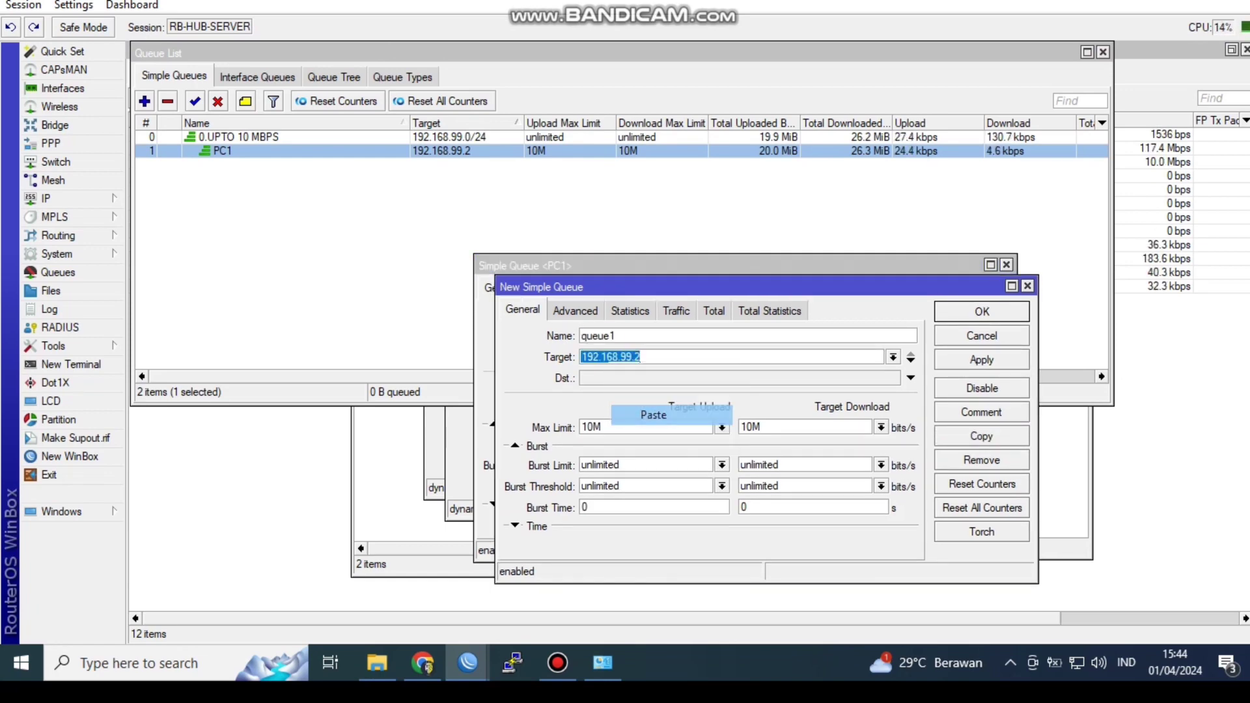
double_click(614, 336)
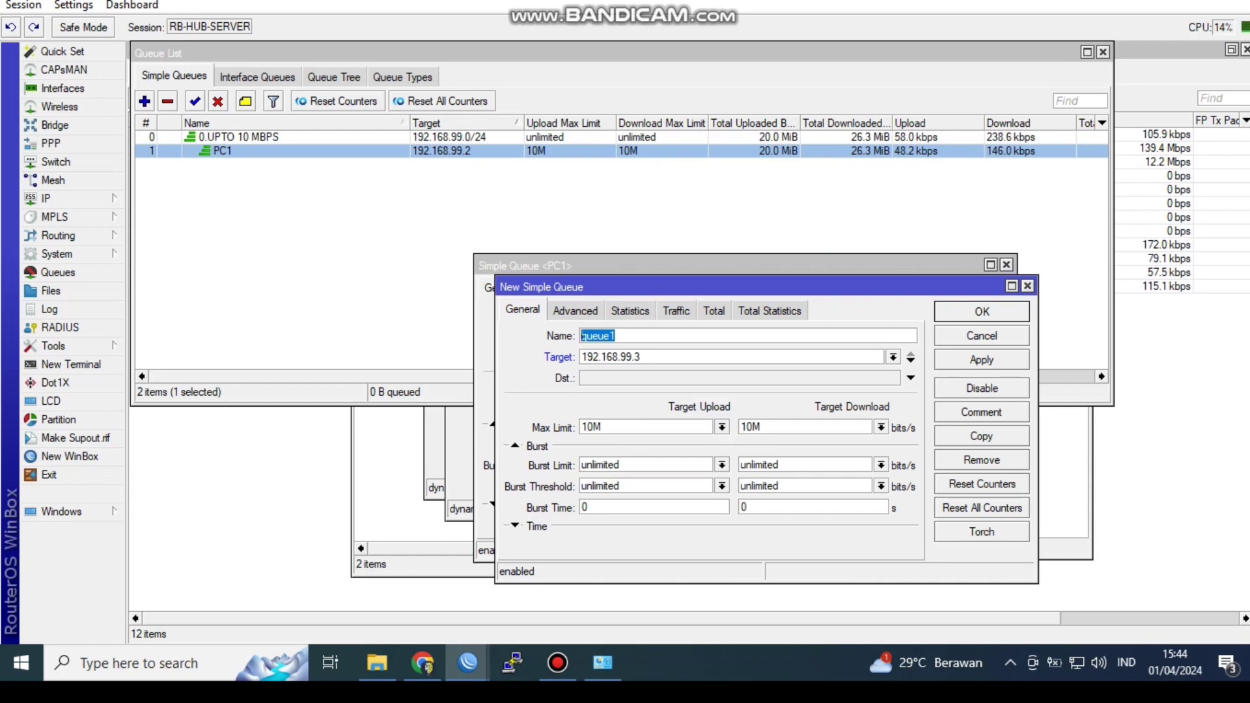
text(PC2)
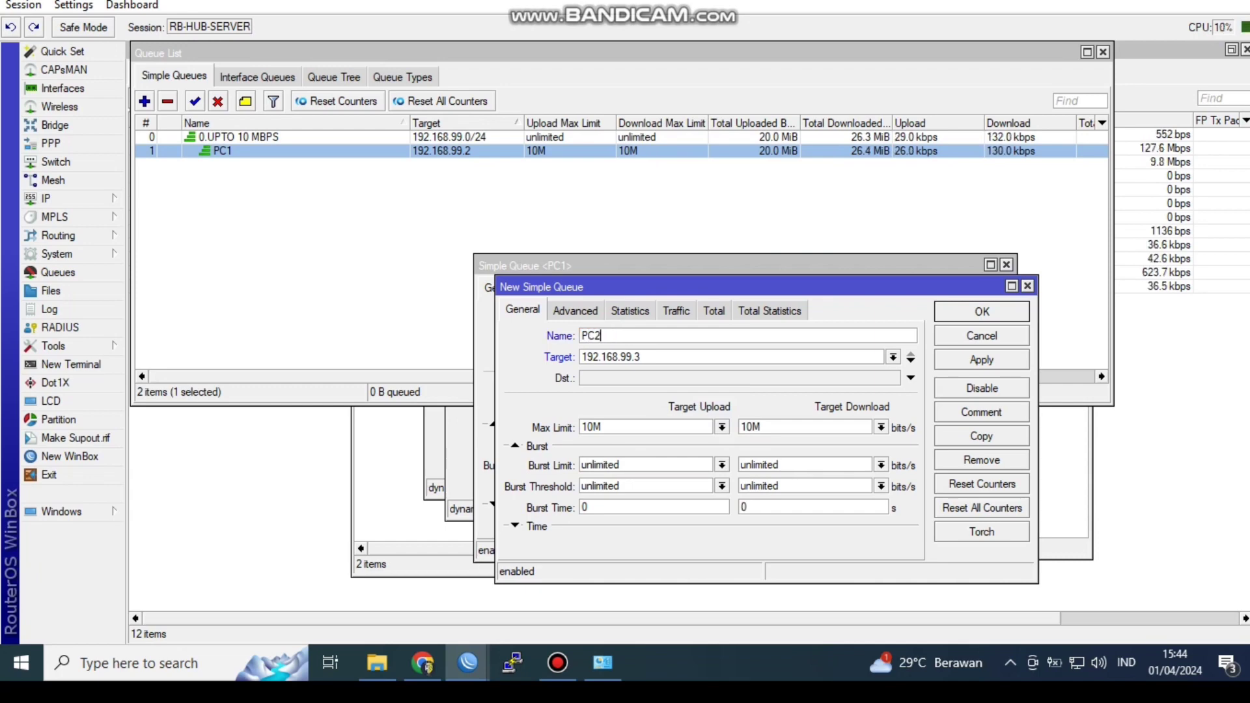
key(Return)
key(Return)
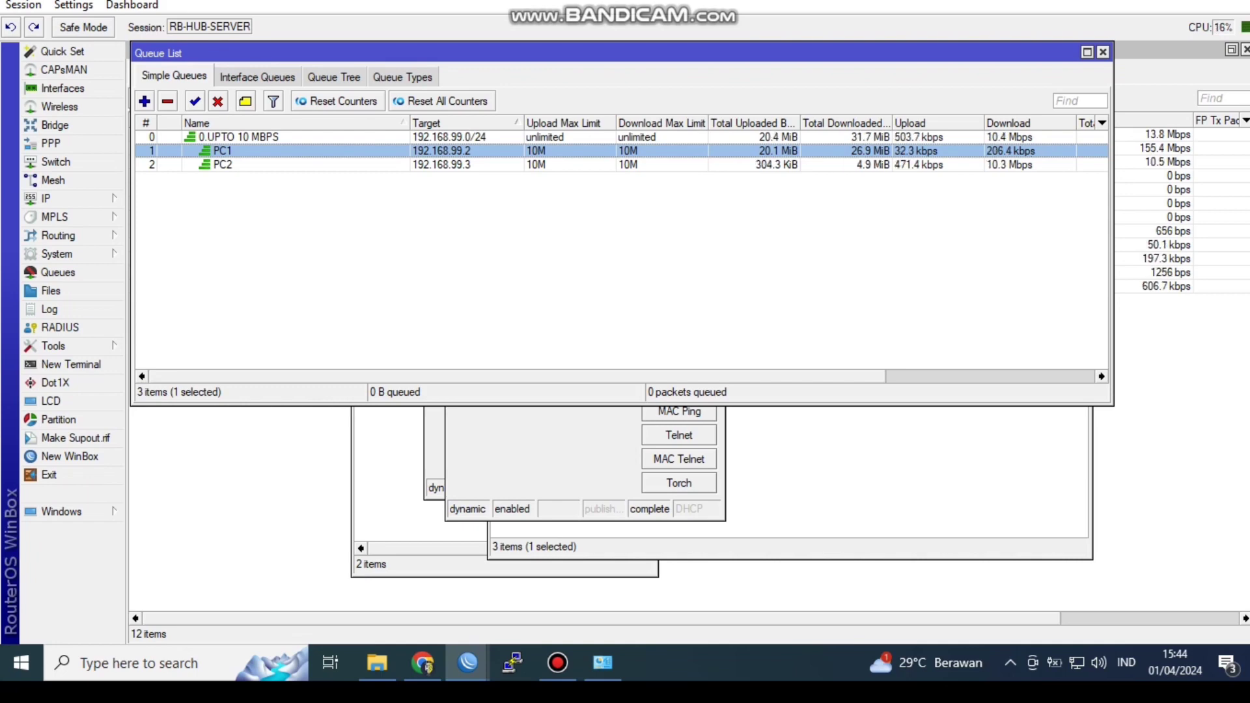
Step: Rerun the speed test in Chrome with the Queue List's PC1 and PC2 traffic in view
drag(622, 53, 641, 100)
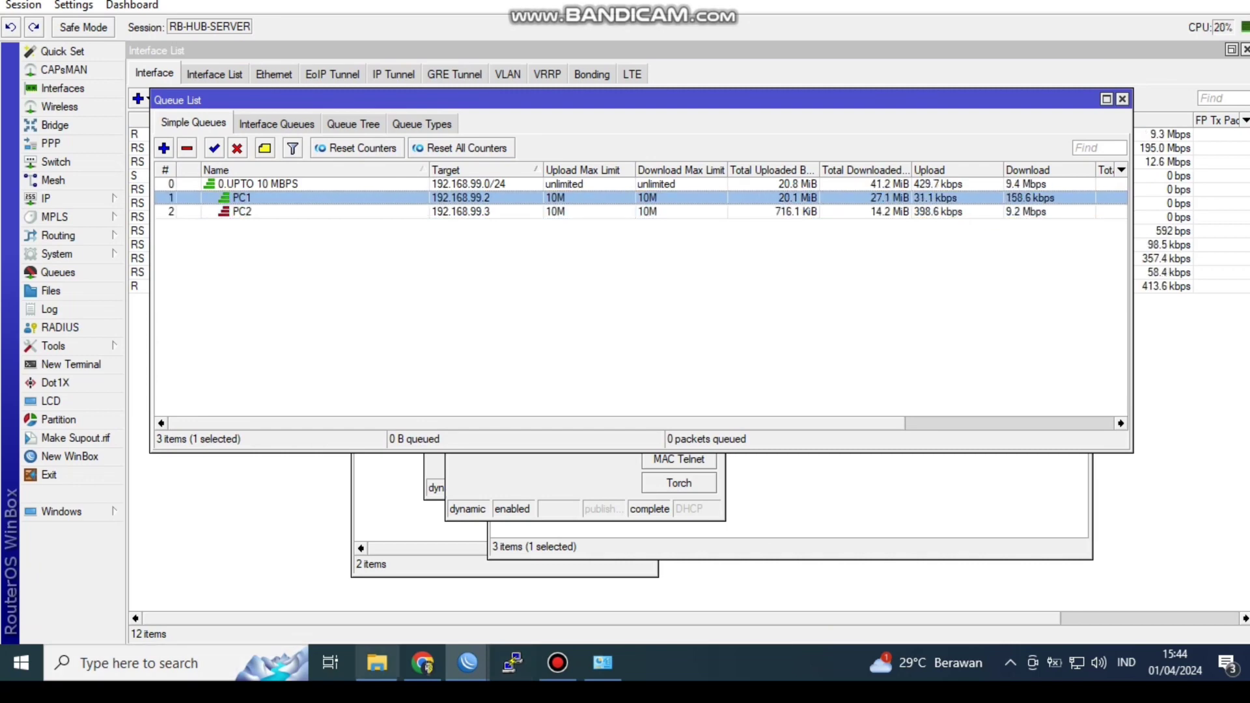
click(422, 662)
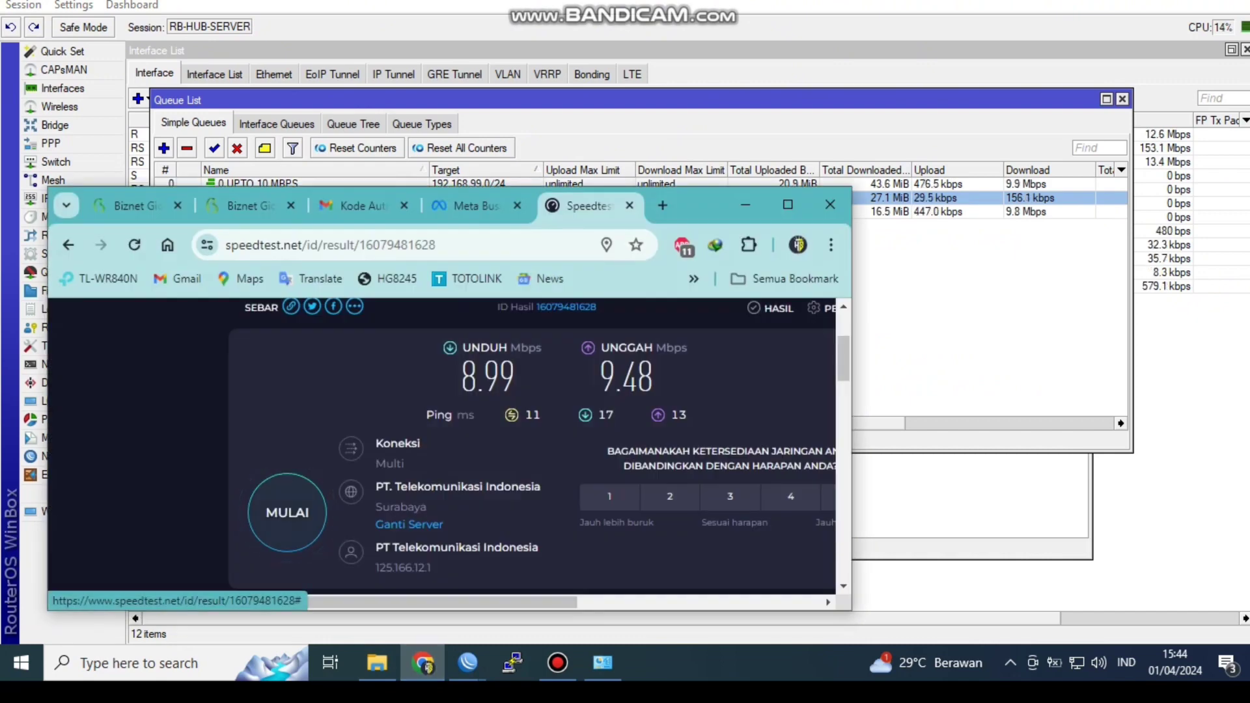
click(287, 513)
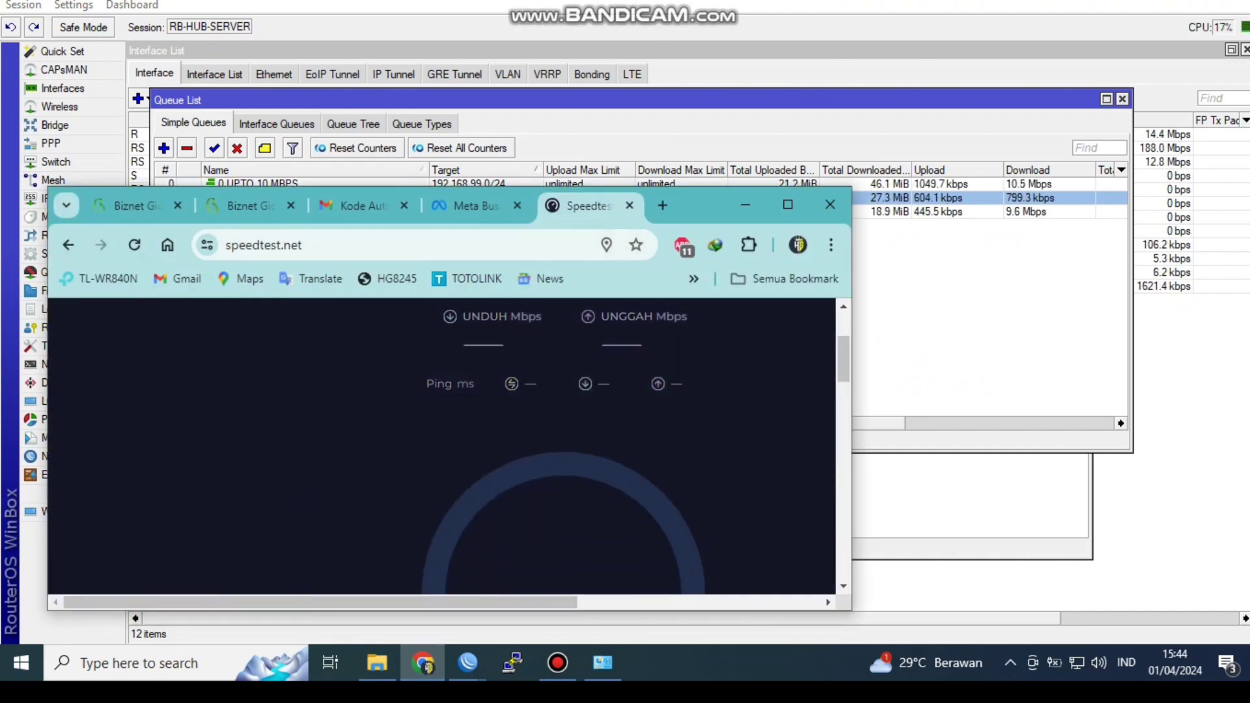
drag(686, 217, 674, 248)
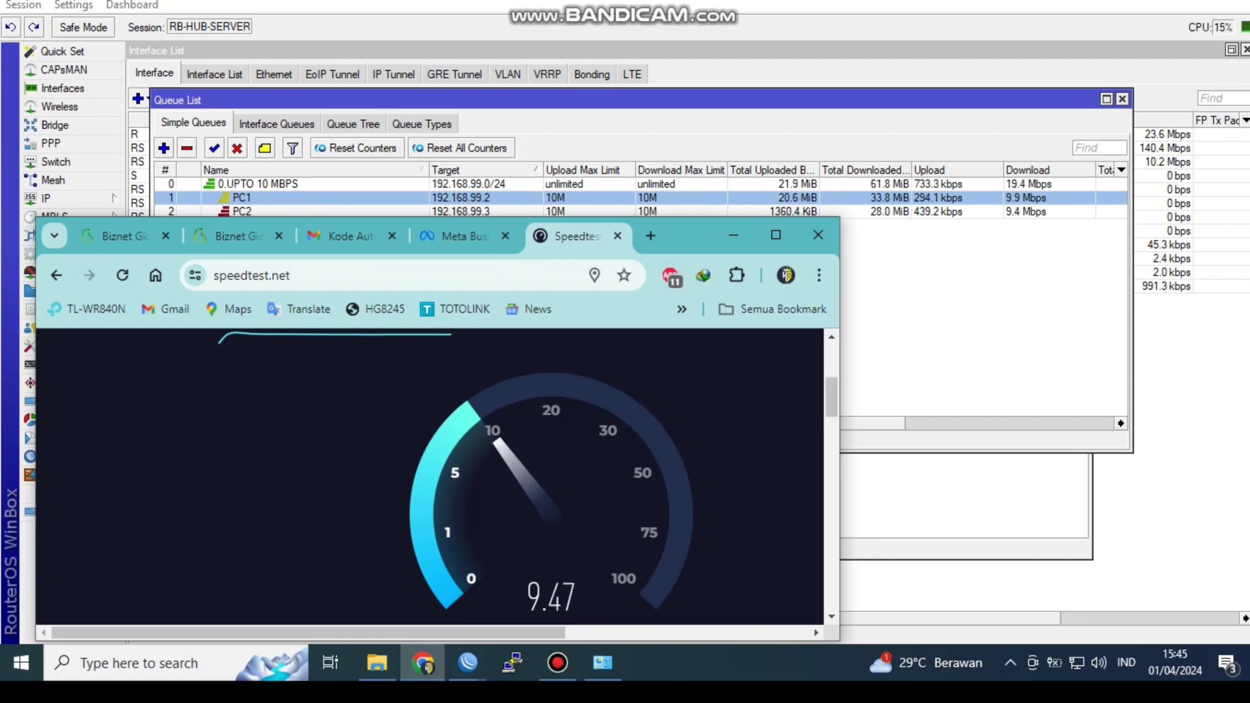
Step: Return to WinBox and review the general limits of "0.UPTO 10 MBPS" and the Limit At settings of PC1
key(alt+Tab)
double_click(247, 184)
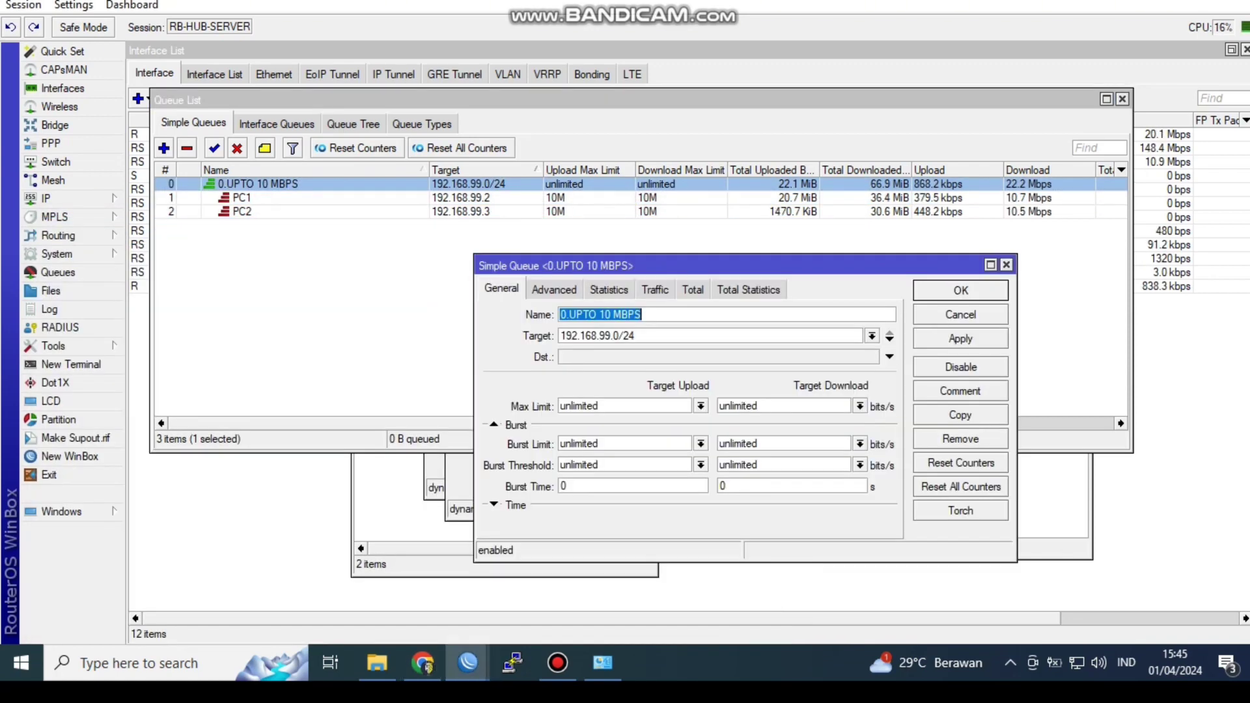
click(960, 290)
double_click(243, 198)
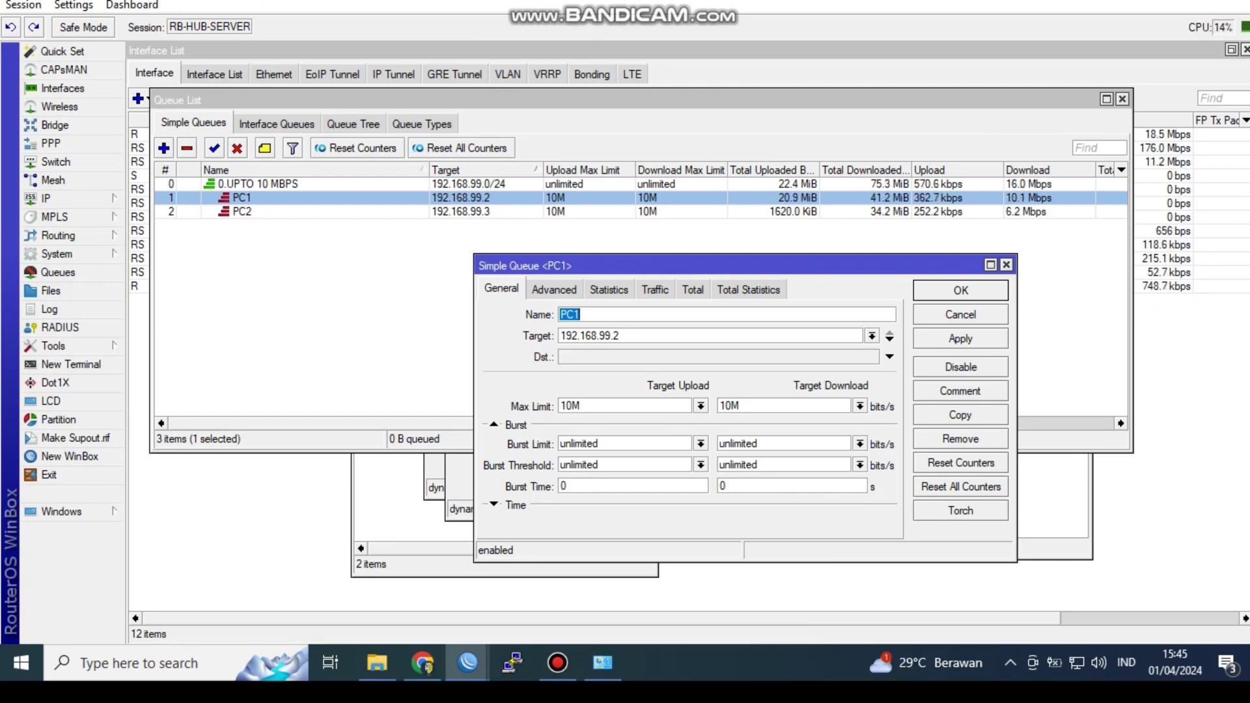
click(554, 290)
double_click(723, 364)
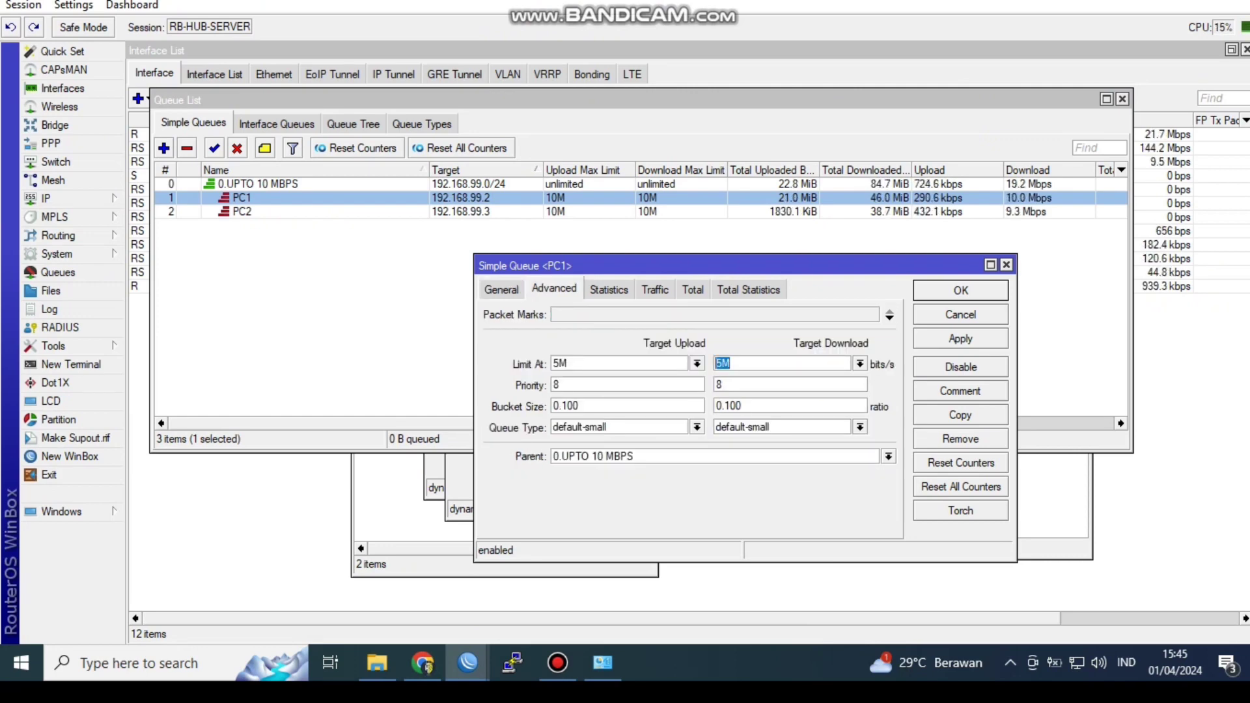
click(960, 290)
Step: Set the upload and download Max Limit of the parent queue "0.UPTO 10 MBPS" to 10M and save it
double_click(258, 184)
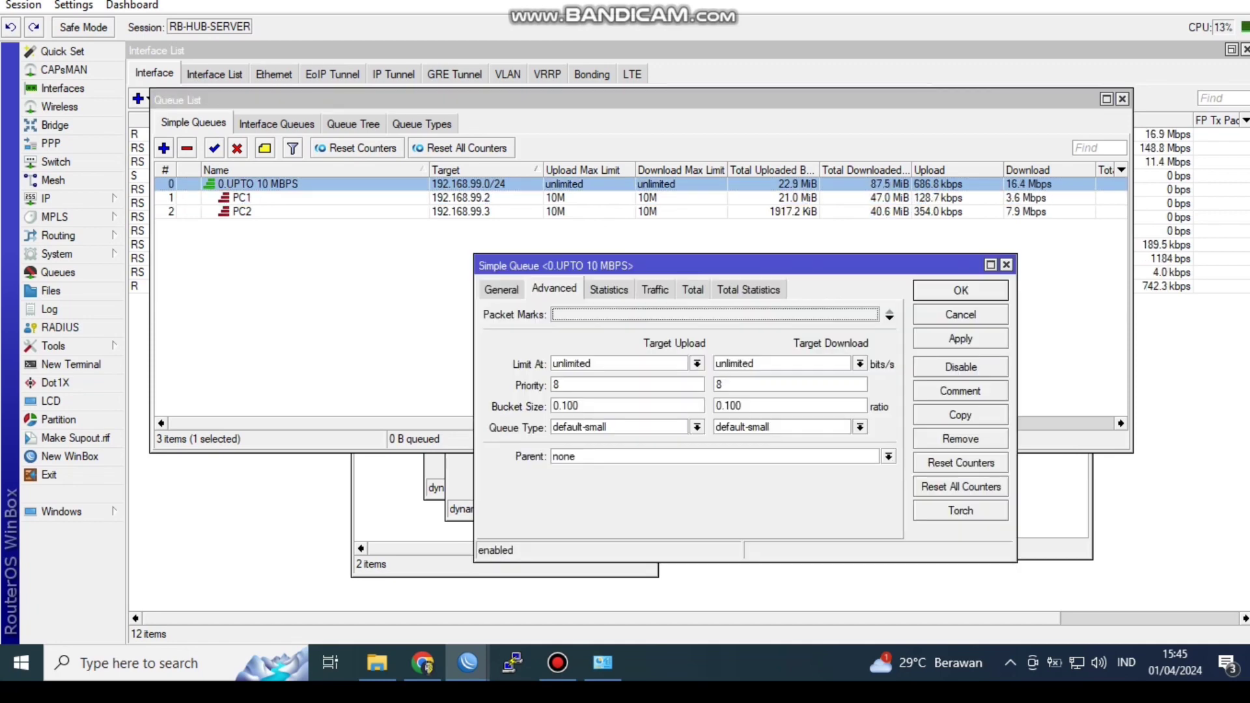
click(501, 290)
double_click(739, 407)
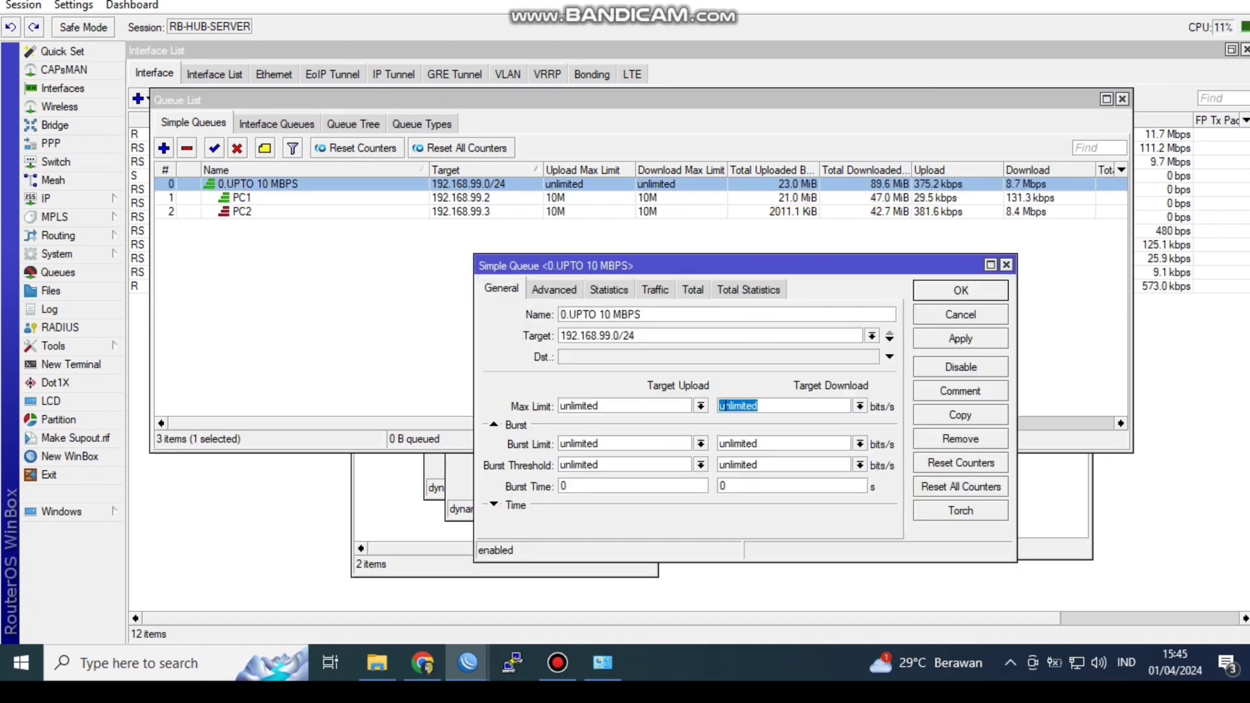
text(10M)
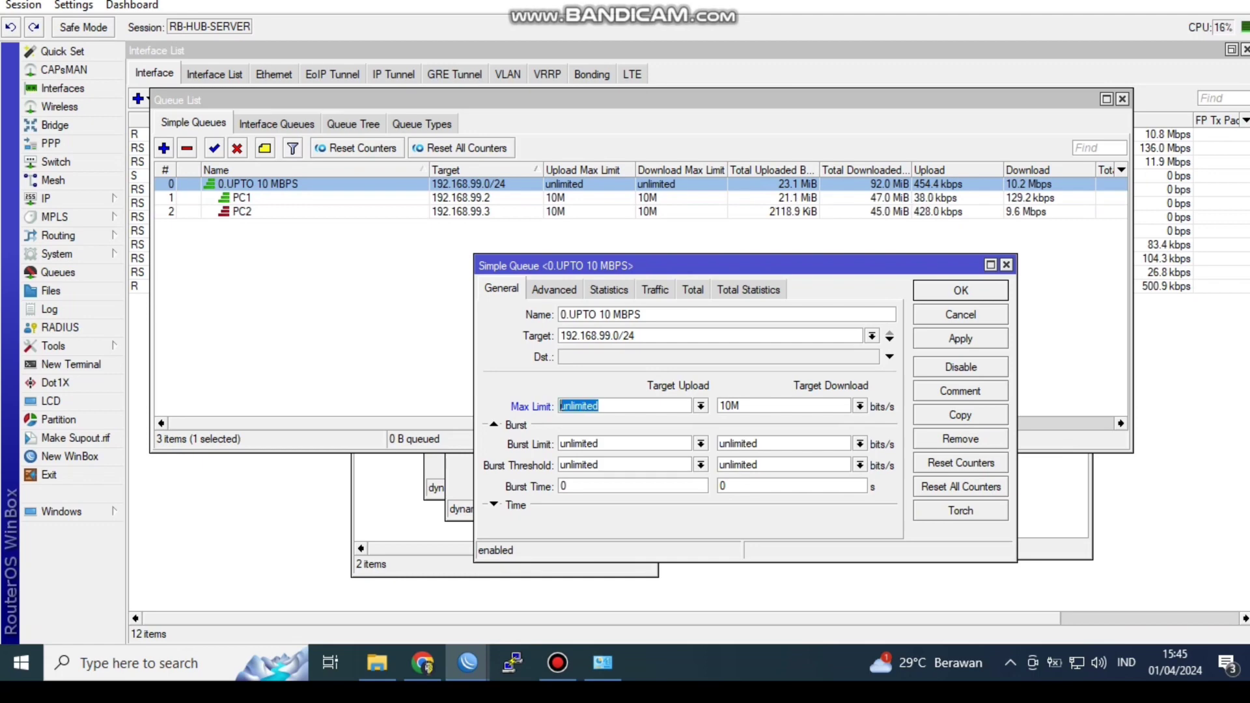
text(10M)
key(Return)
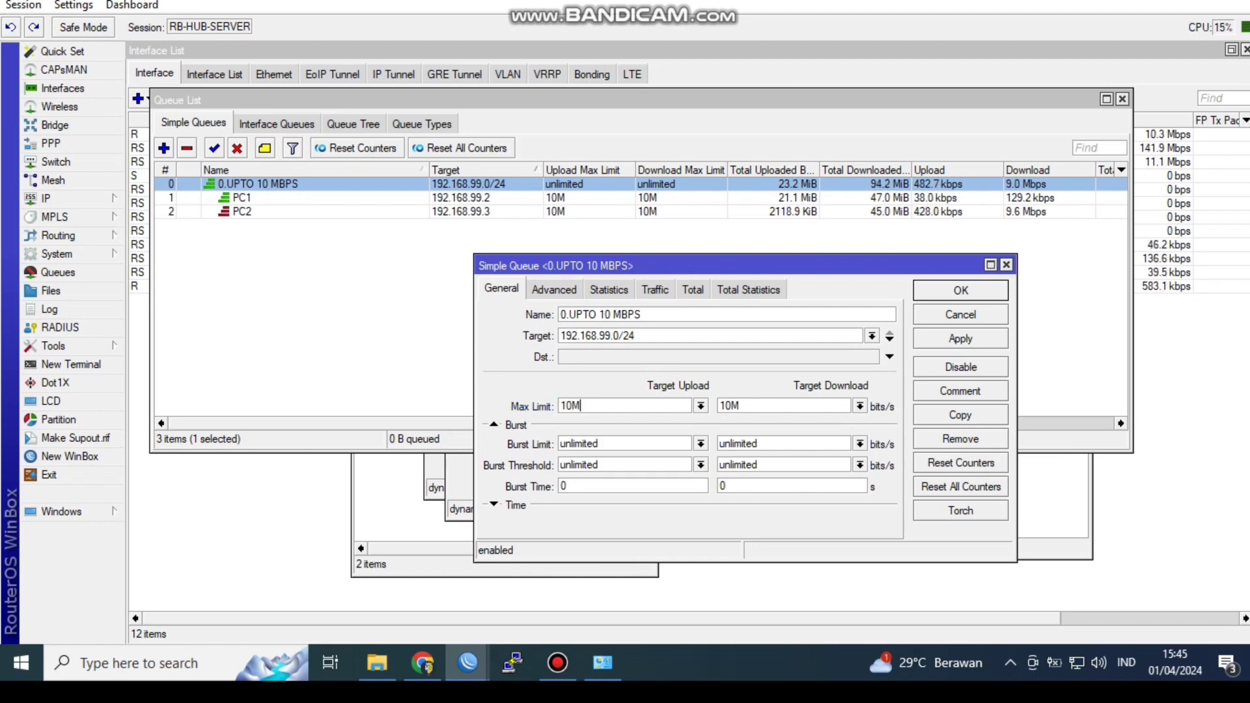
key(Return)
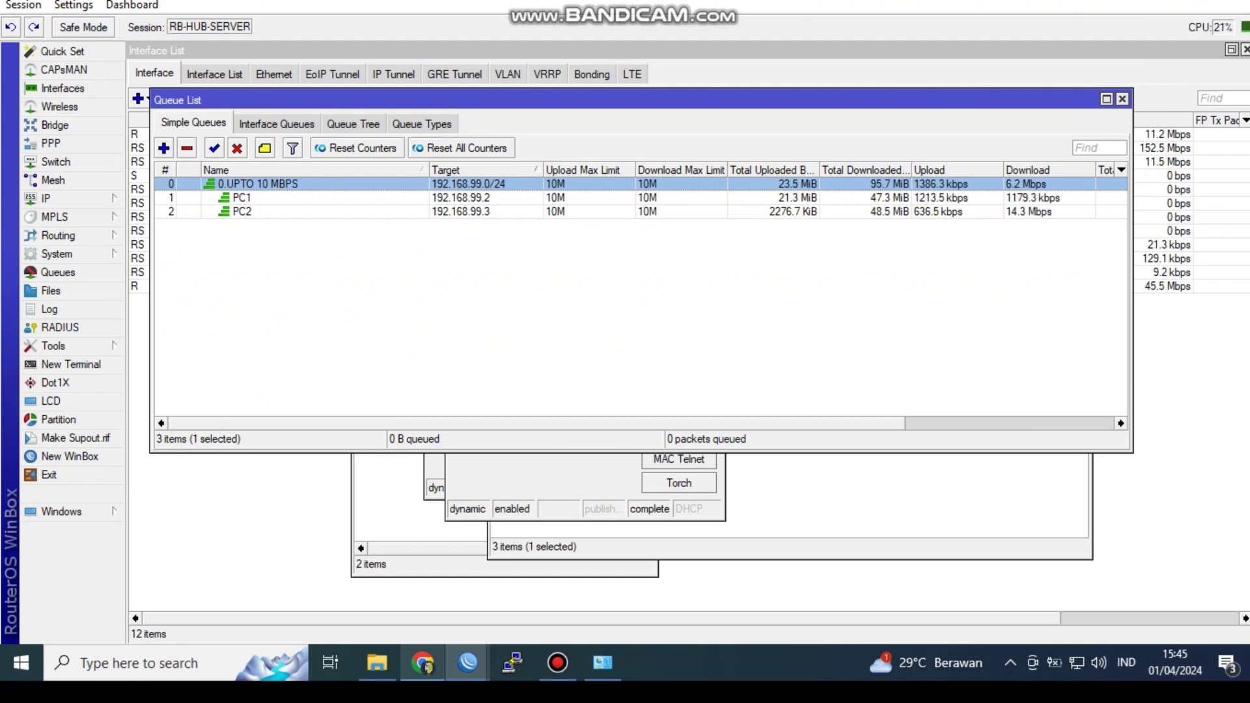
Step: Switch to Chrome and run the Speedtest twice, checking its download and upload speeds against the Queue List traffic
click(422, 663)
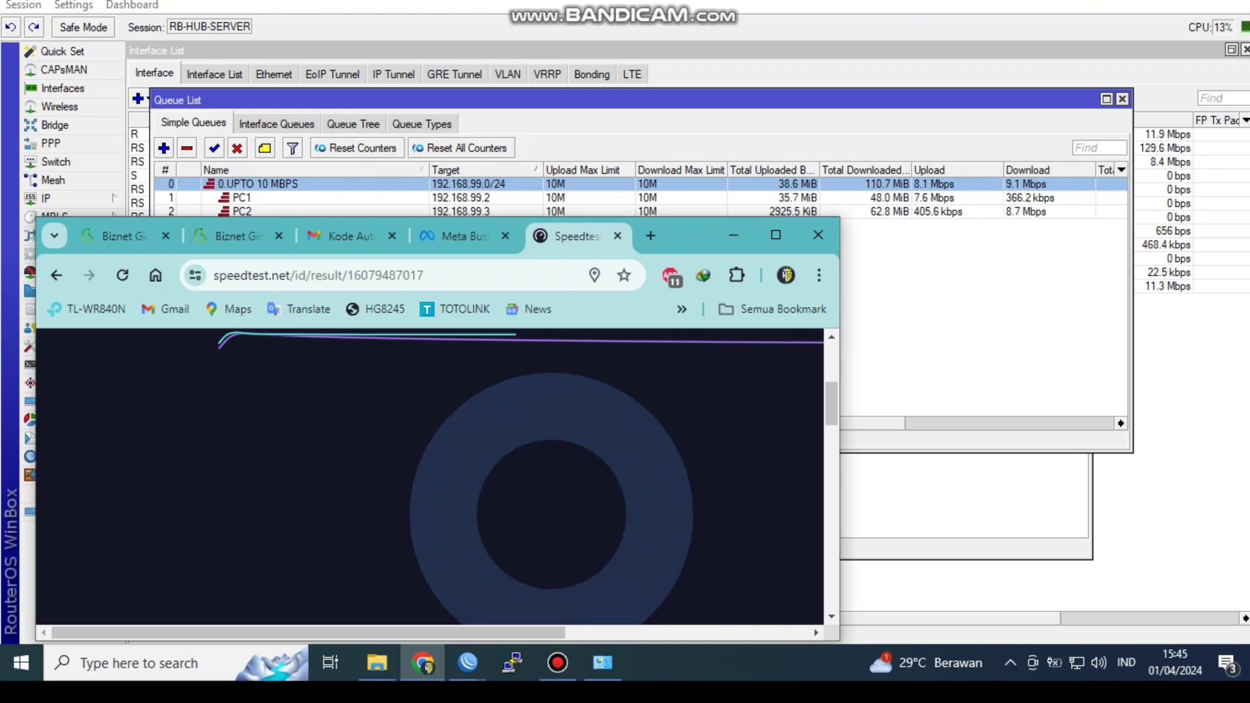
click(276, 433)
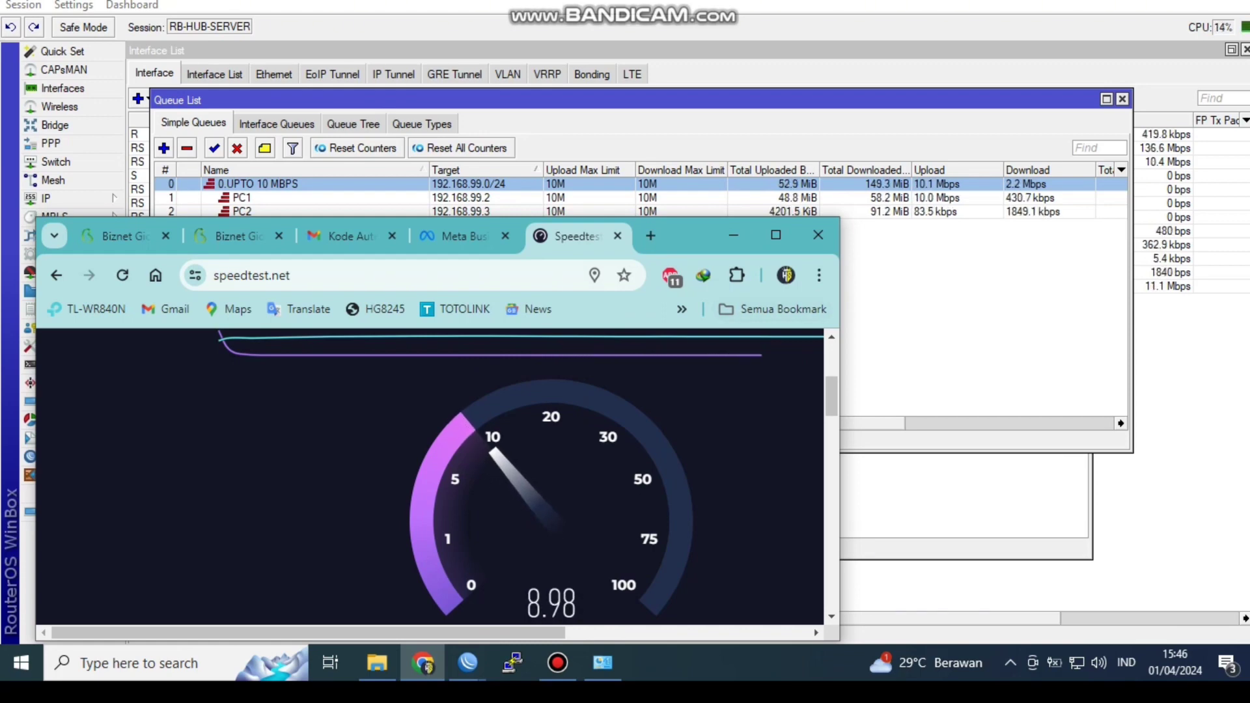
scroll(430, 477, up, 2)
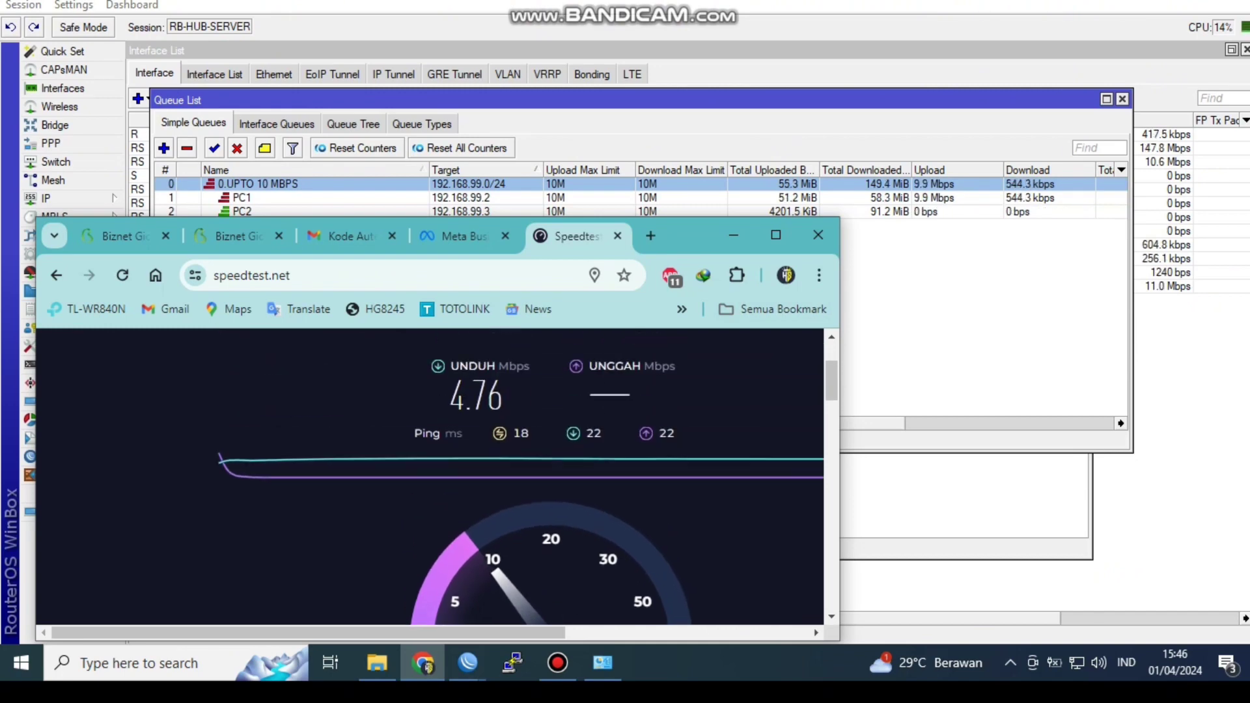
scroll(430, 477, down, 6)
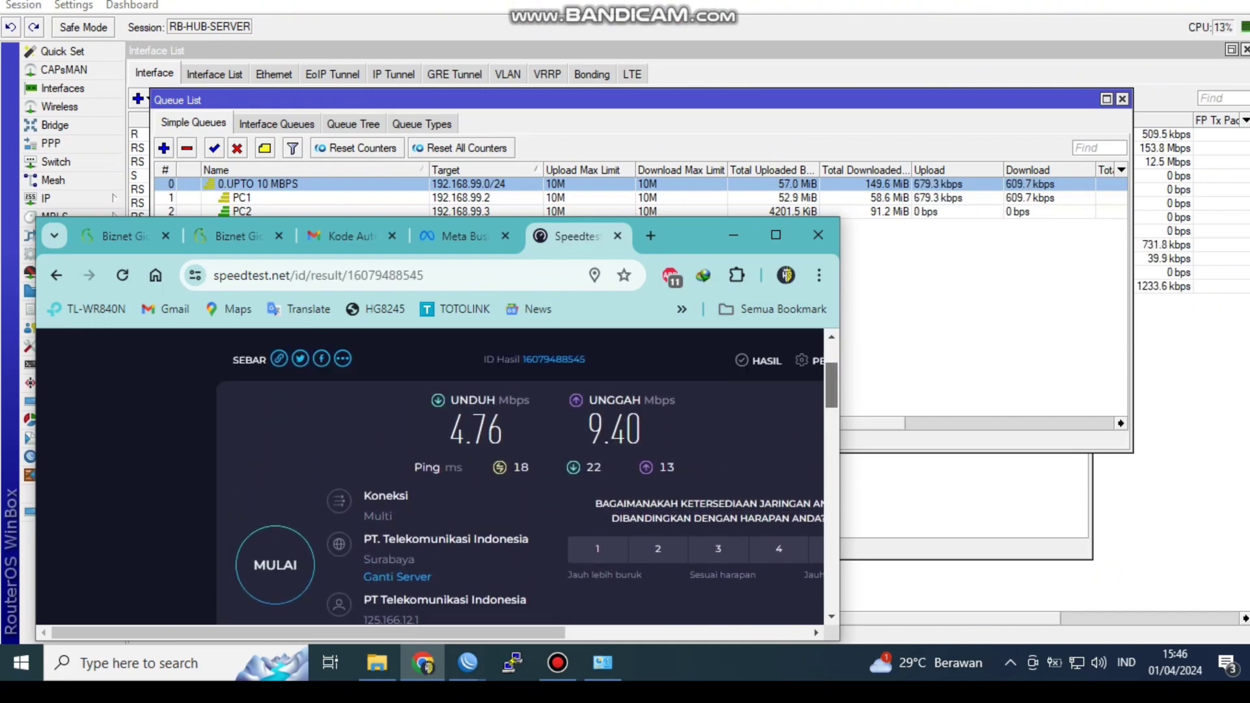
click(274, 584)
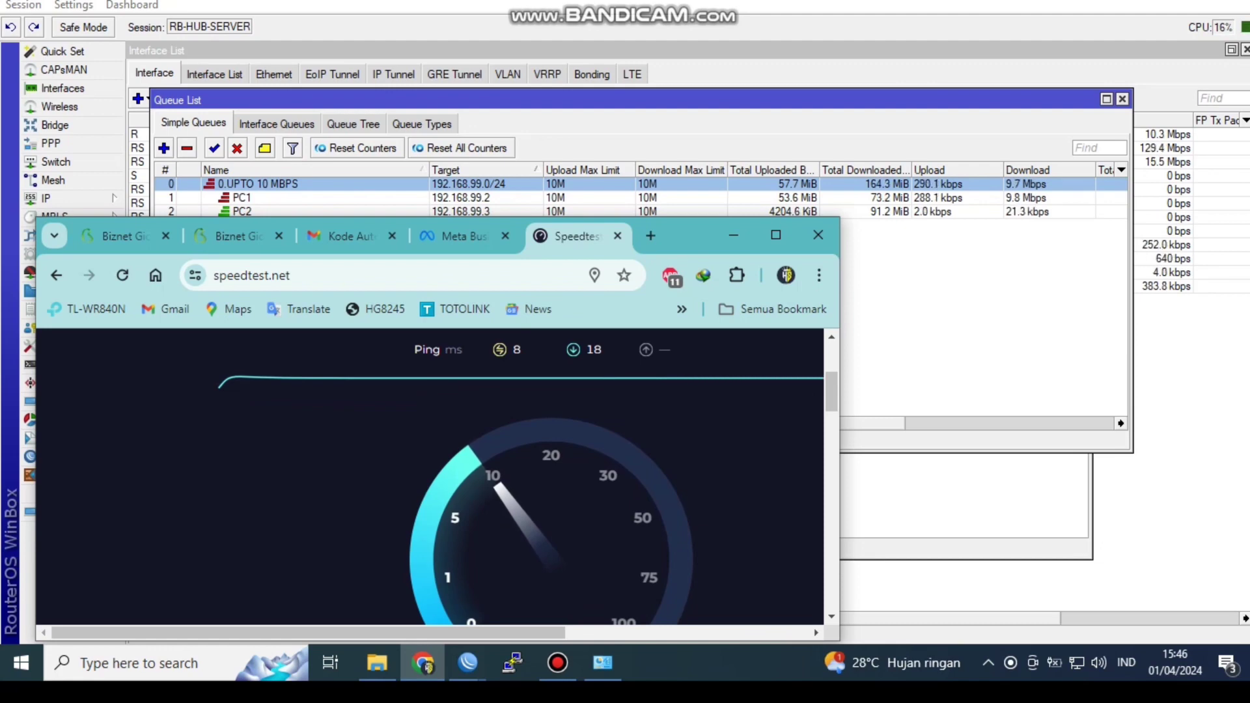
key(alt+Tab)
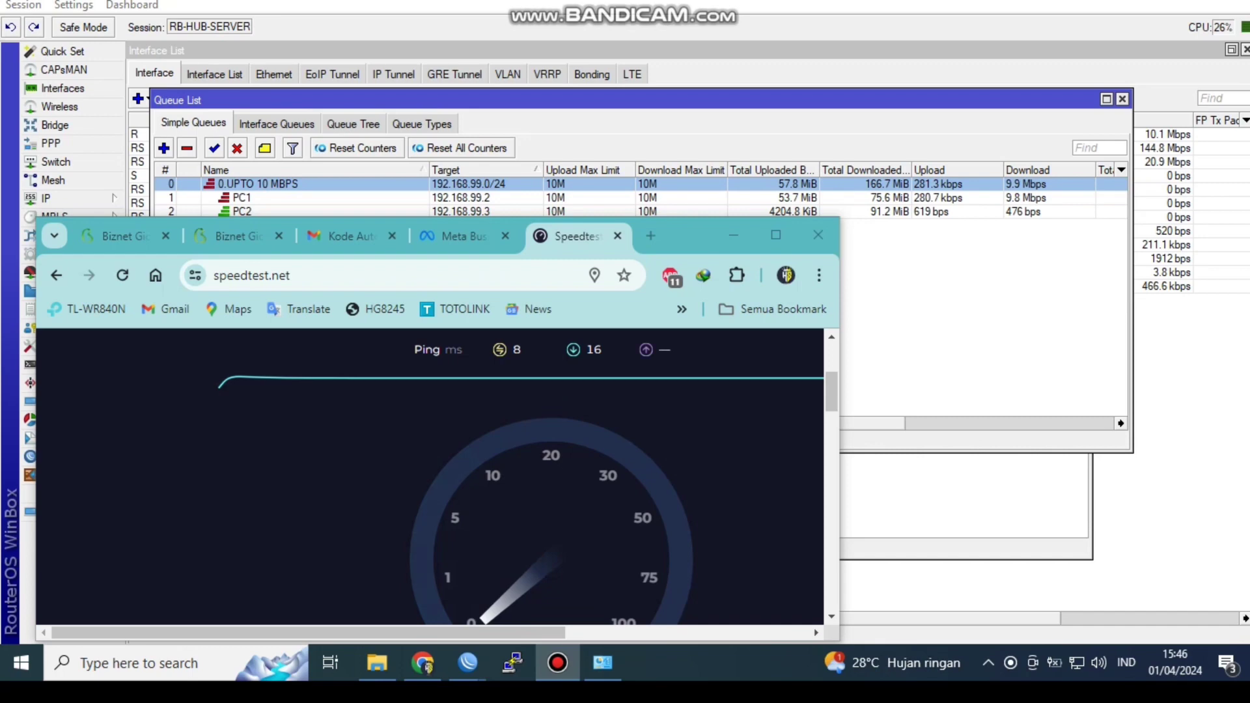